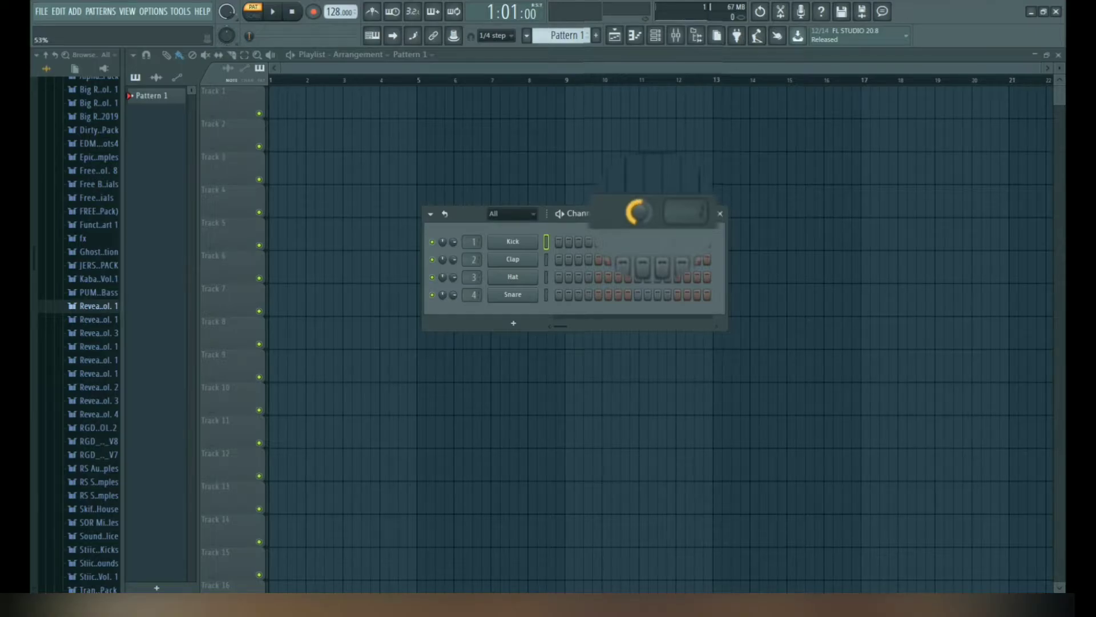
Add an FL Keys channel to the project and play back its chord and melody notes in the piano roll.
click(513, 323)
click(635, 361)
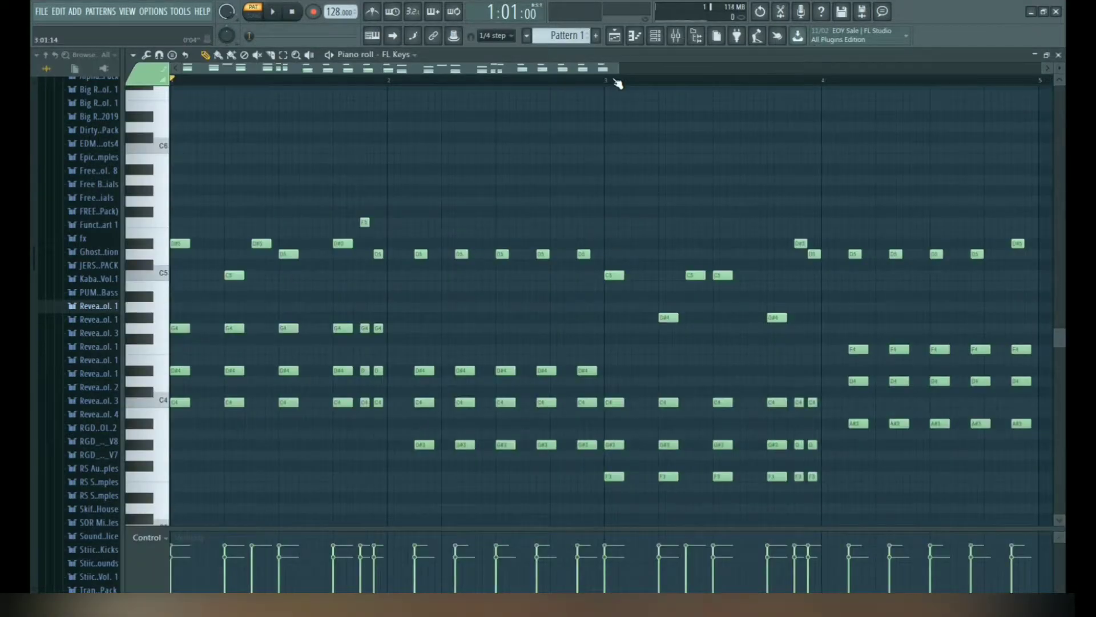
key(space)
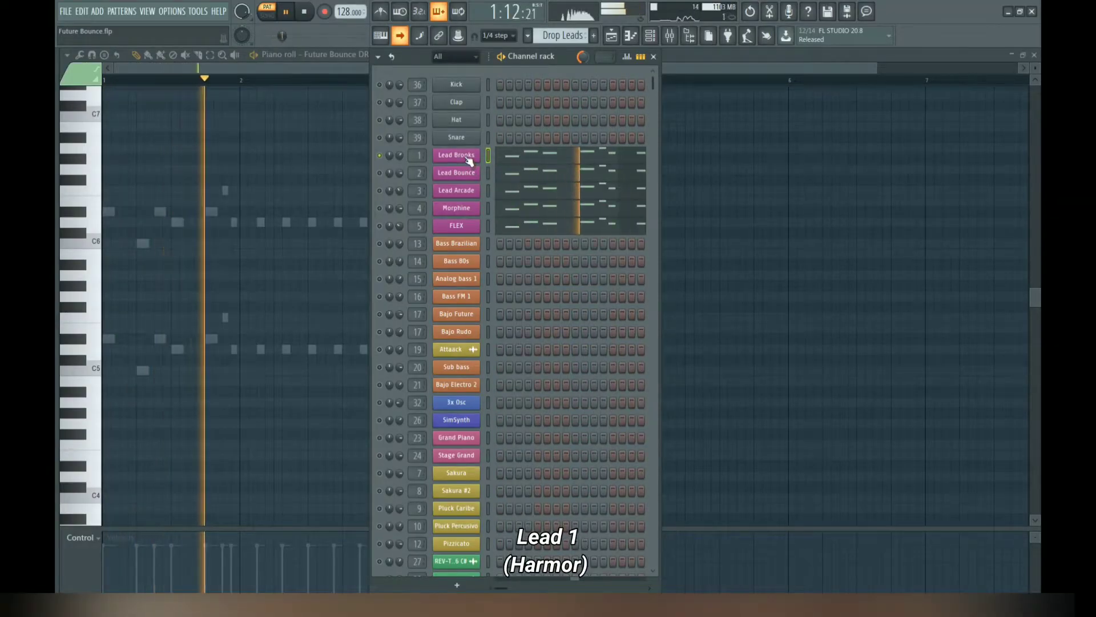
Show the Harmor settings of the Lead Brooks, Lead Bounce and Lead Arcade channels while the Drop Leads pattern plays.
click(467, 157)
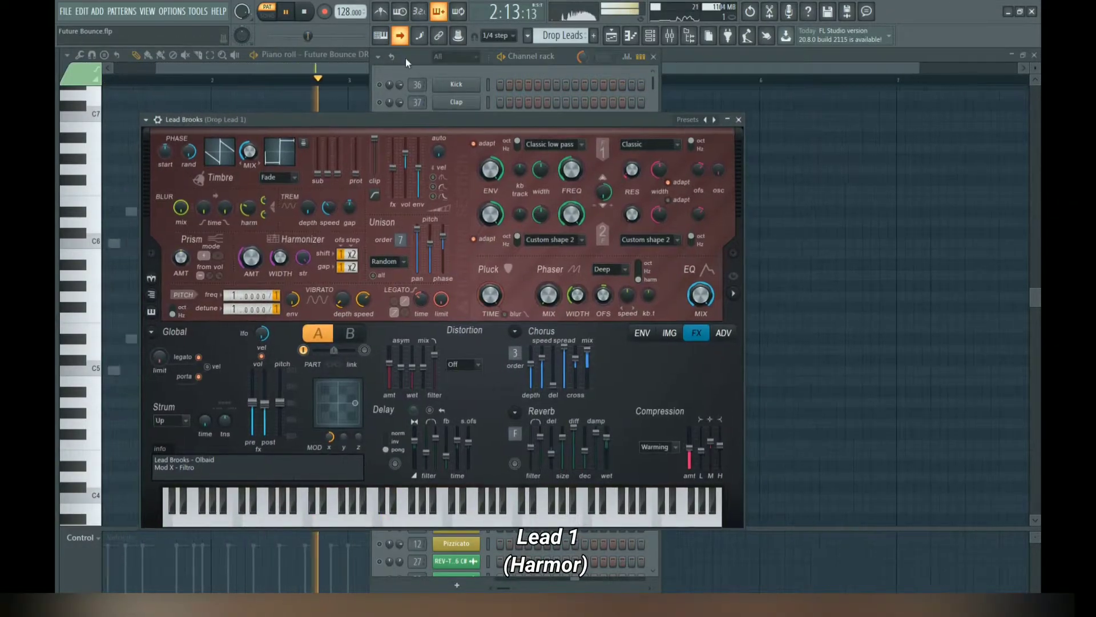
click(406, 58)
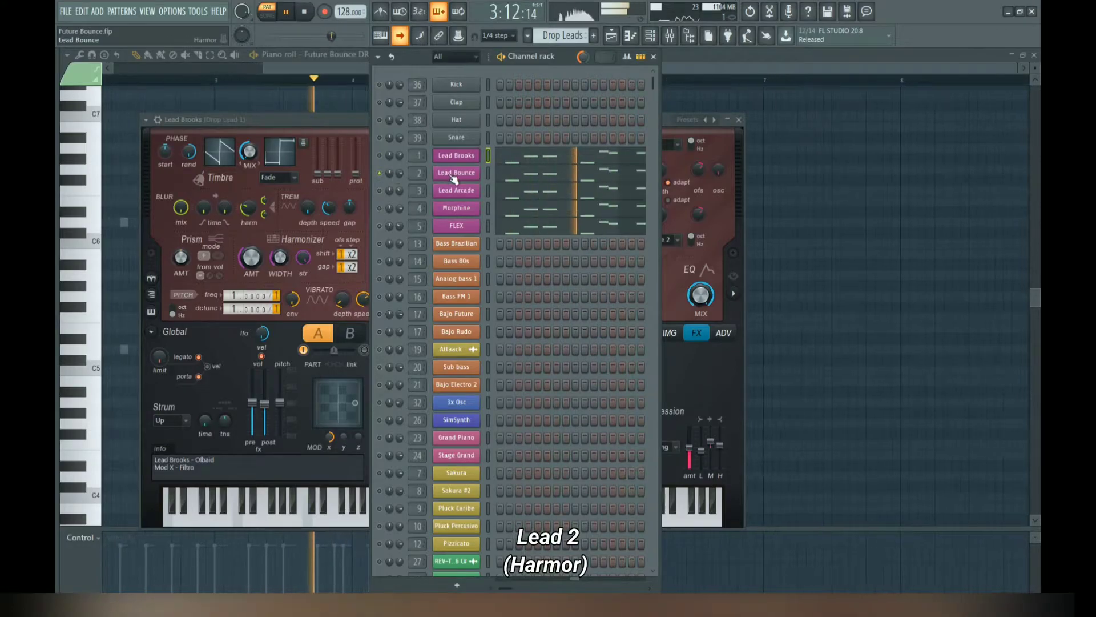
click(456, 173)
click(420, 56)
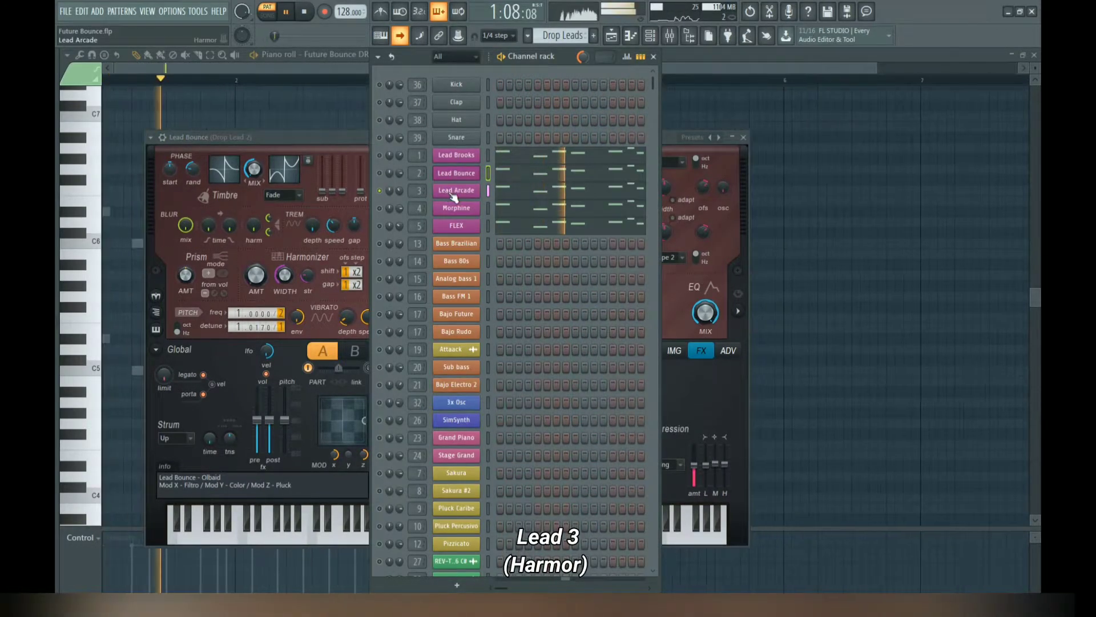
click(452, 191)
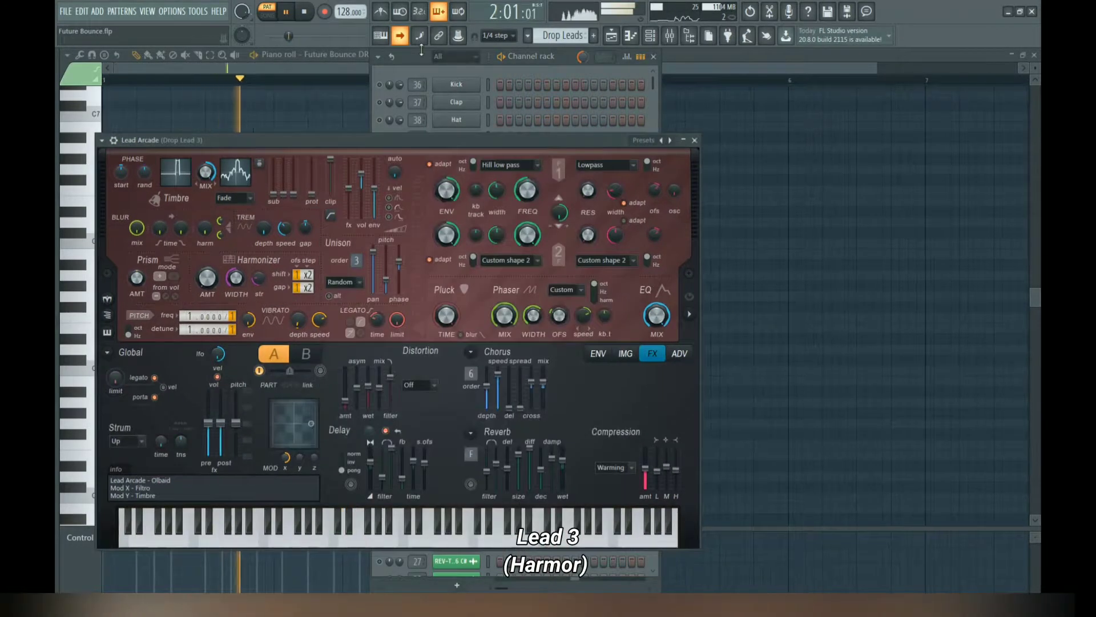
click(417, 61)
Show the Morphine and FLEX lead instruments during playback of the Drop Leads pattern, ending with playback stopped.
click(456, 211)
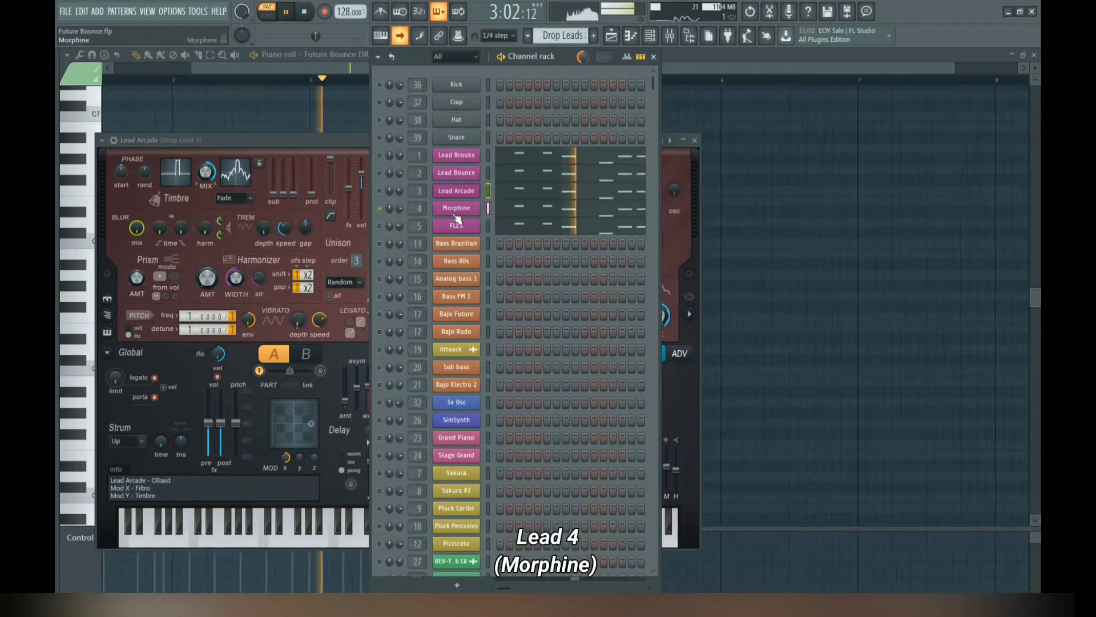
click(456, 210)
click(402, 54)
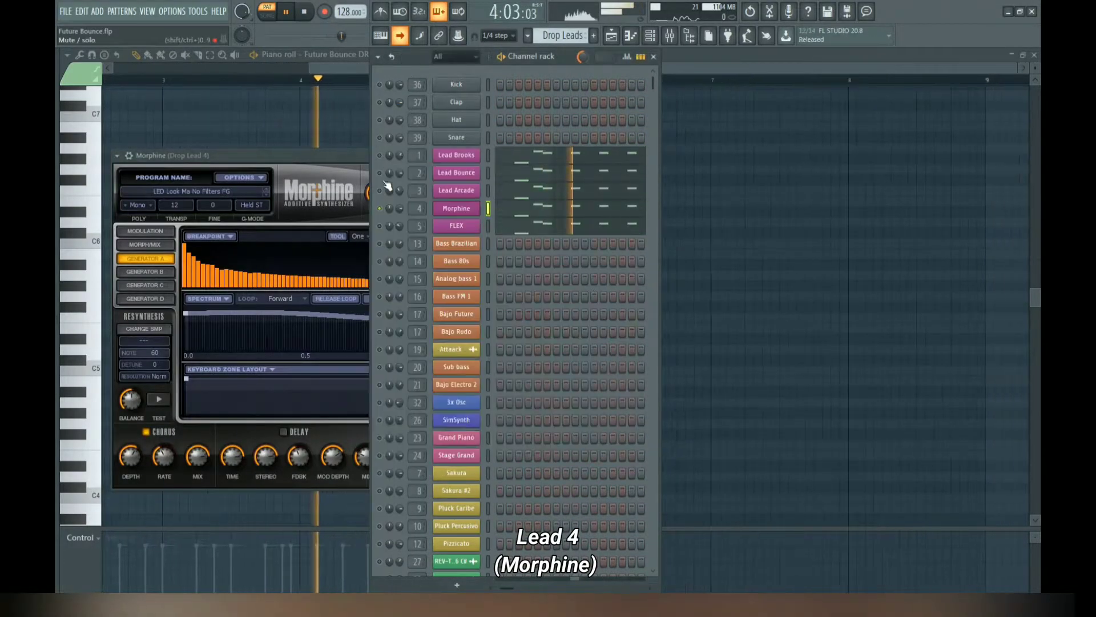
click(458, 227)
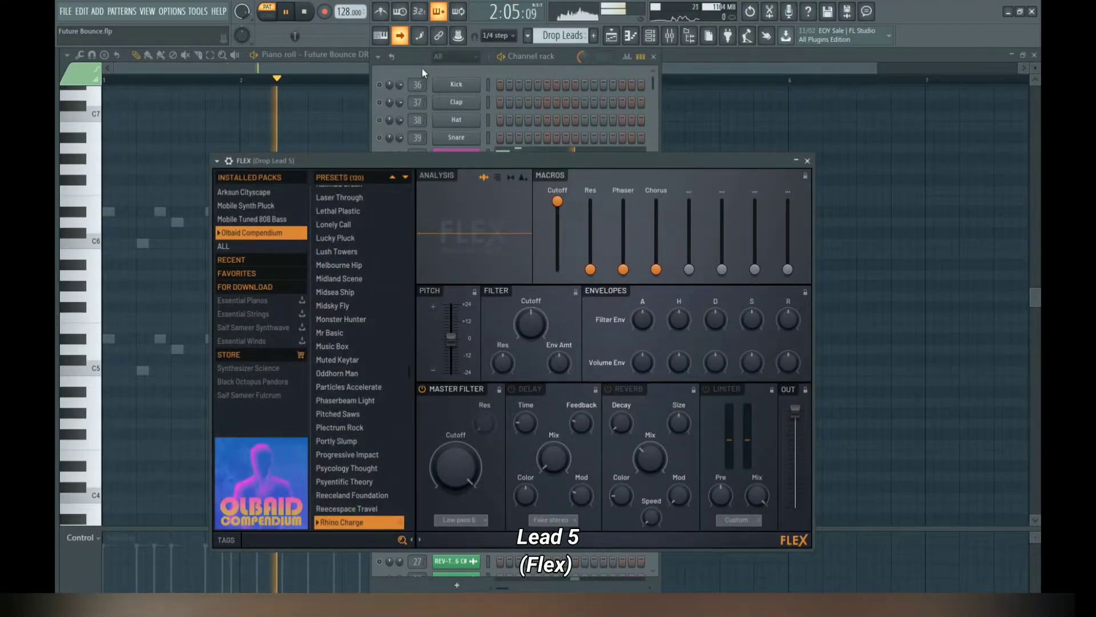
key(space)
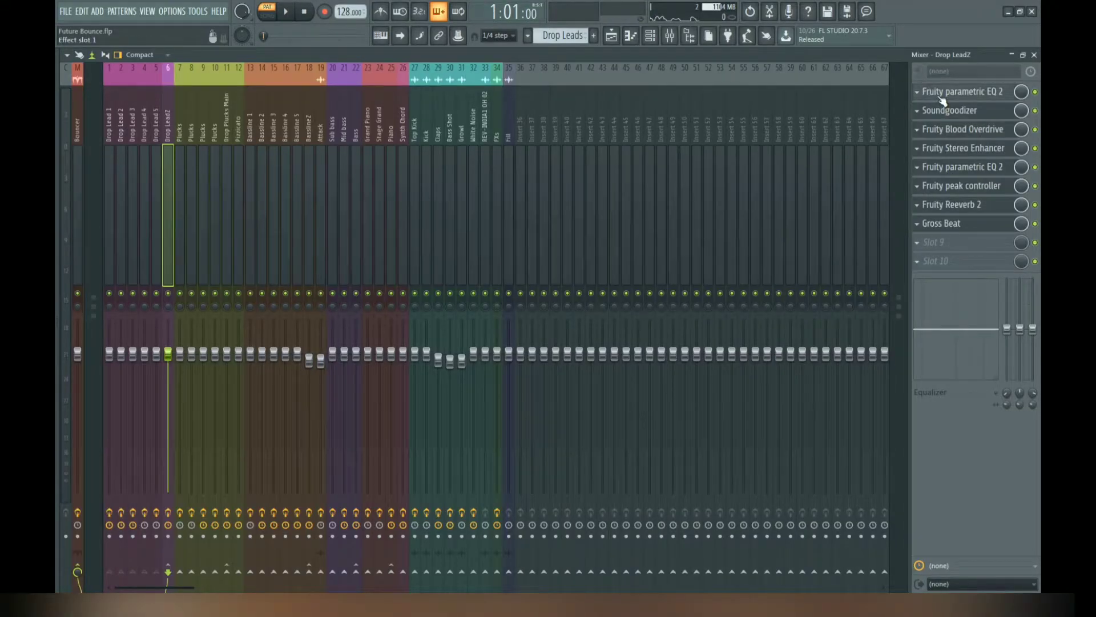
Inspect the first four effects on the Drop LeadZ mixer track: Fruity parametric EQ 2, Soundgoodizer, Fruity Blood Overdrive and Fruity Stereo Enhancer.
click(942, 96)
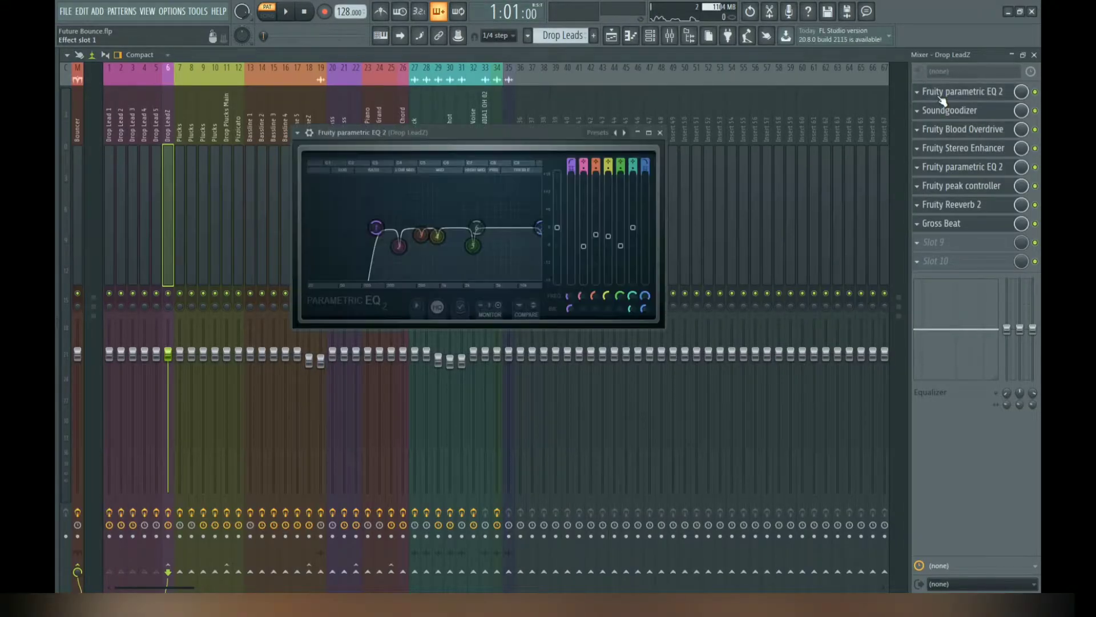
click(965, 111)
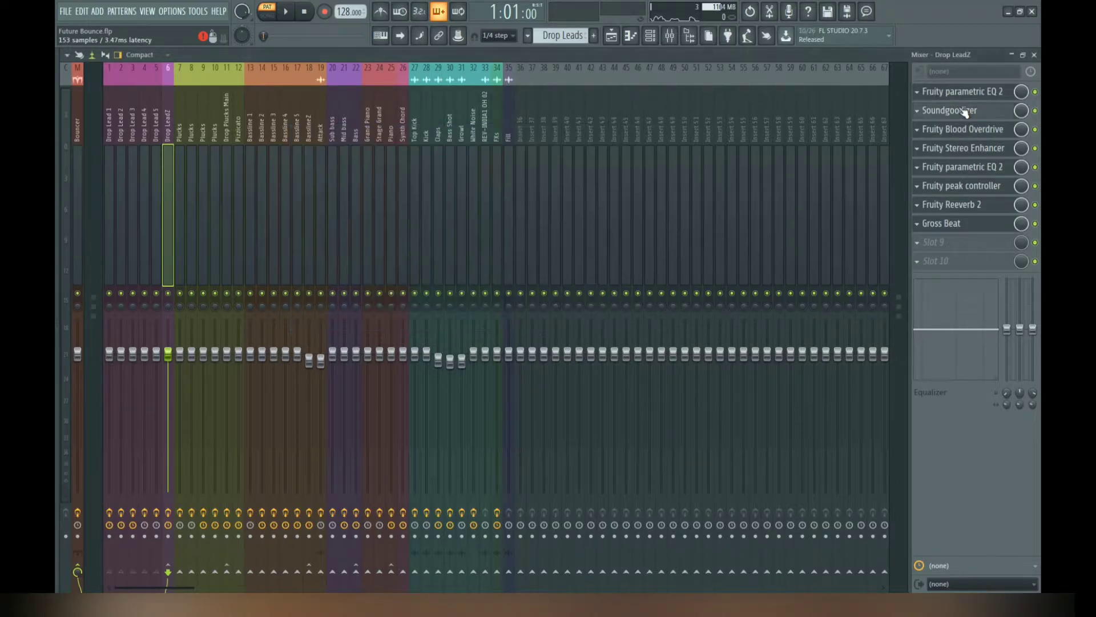
click(969, 135)
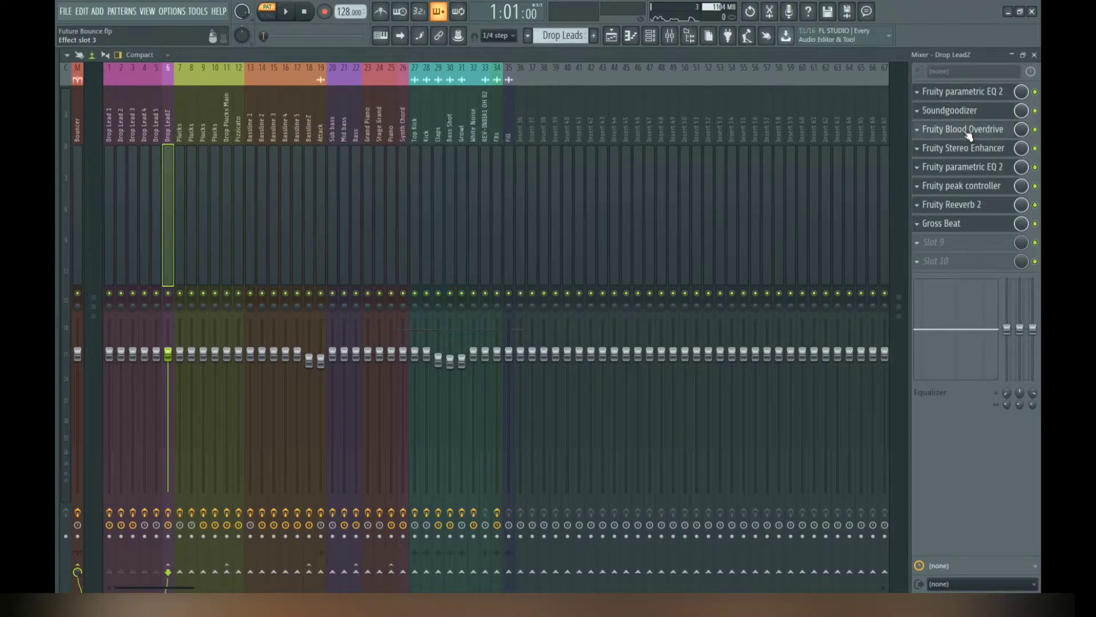
click(969, 134)
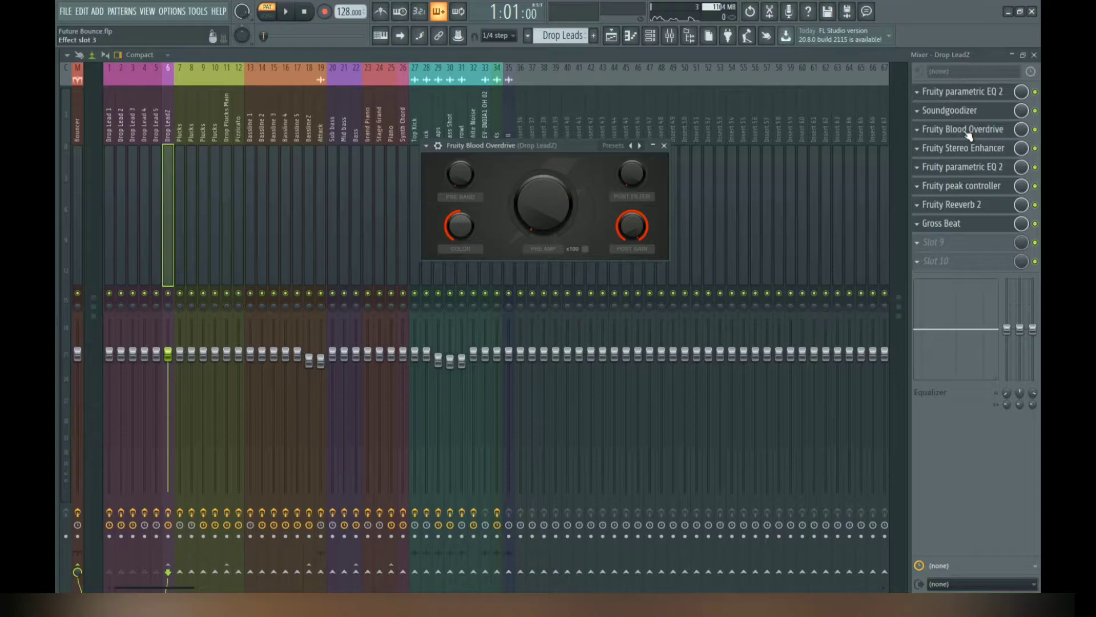
click(968, 151)
Inspect the second Fruity parametric EQ 2, Fruity peak controller, Fruity Reeverb 2 and Gross Beat on the Drop LeadZ track.
click(968, 169)
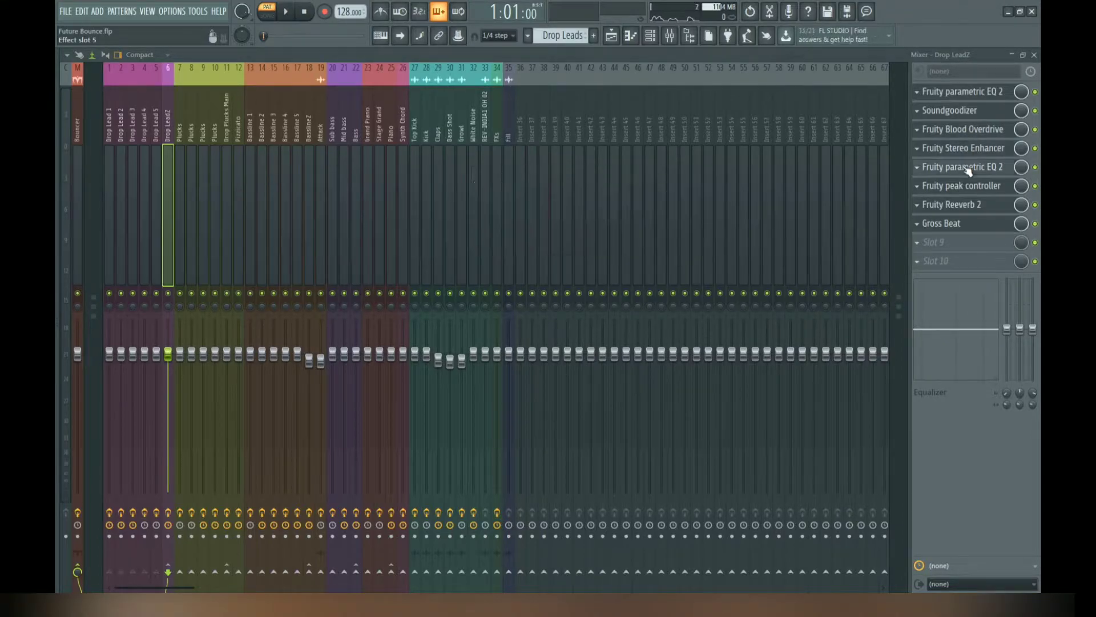
click(968, 169)
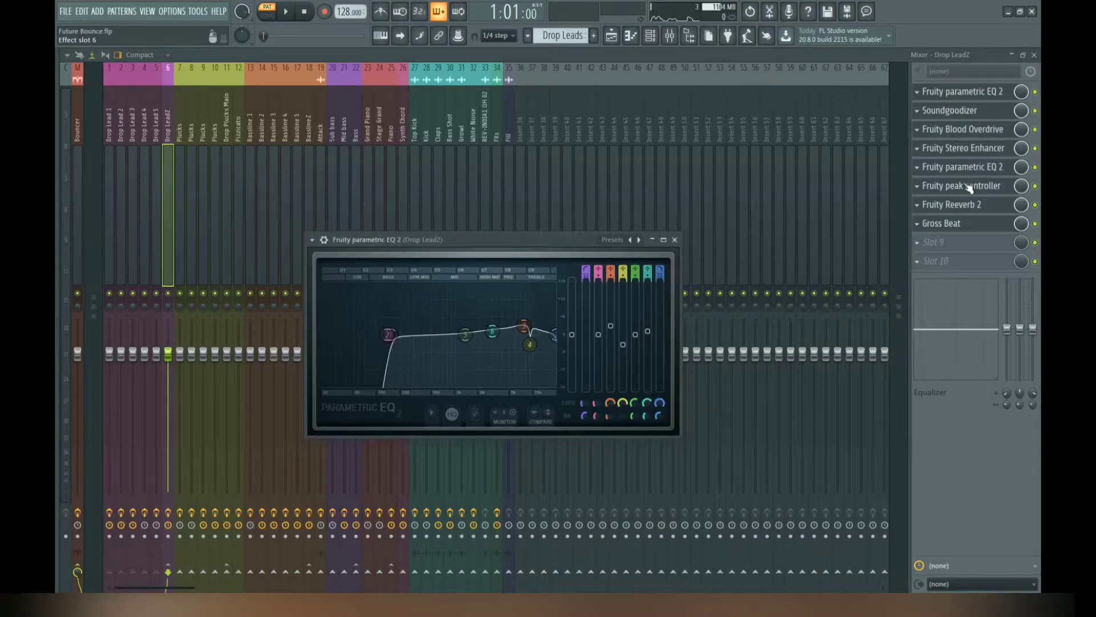
click(969, 188)
click(968, 206)
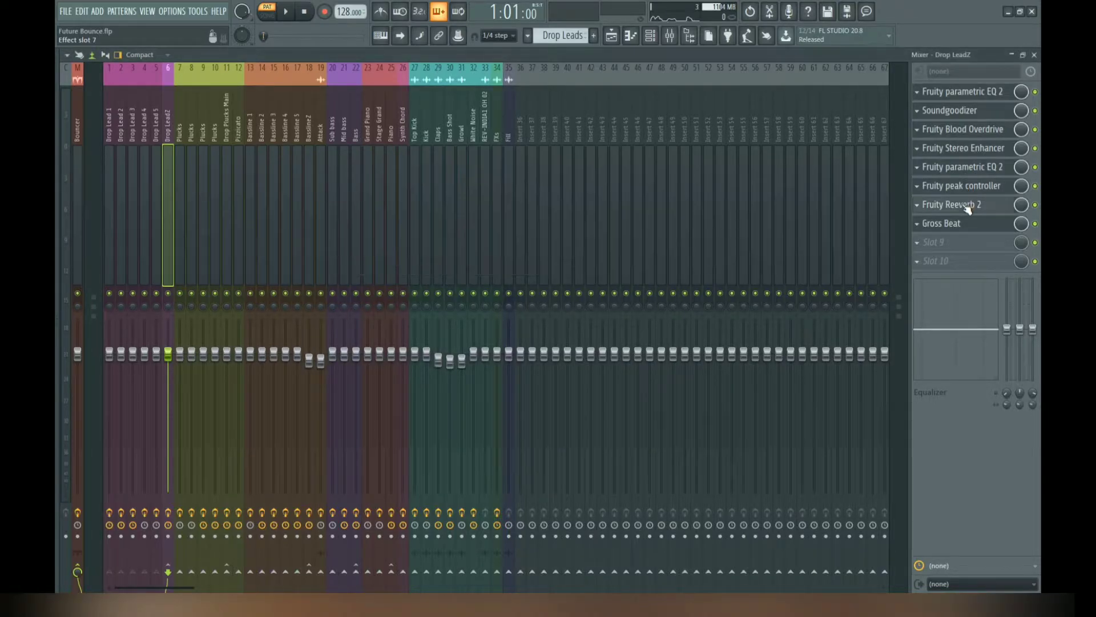
click(966, 225)
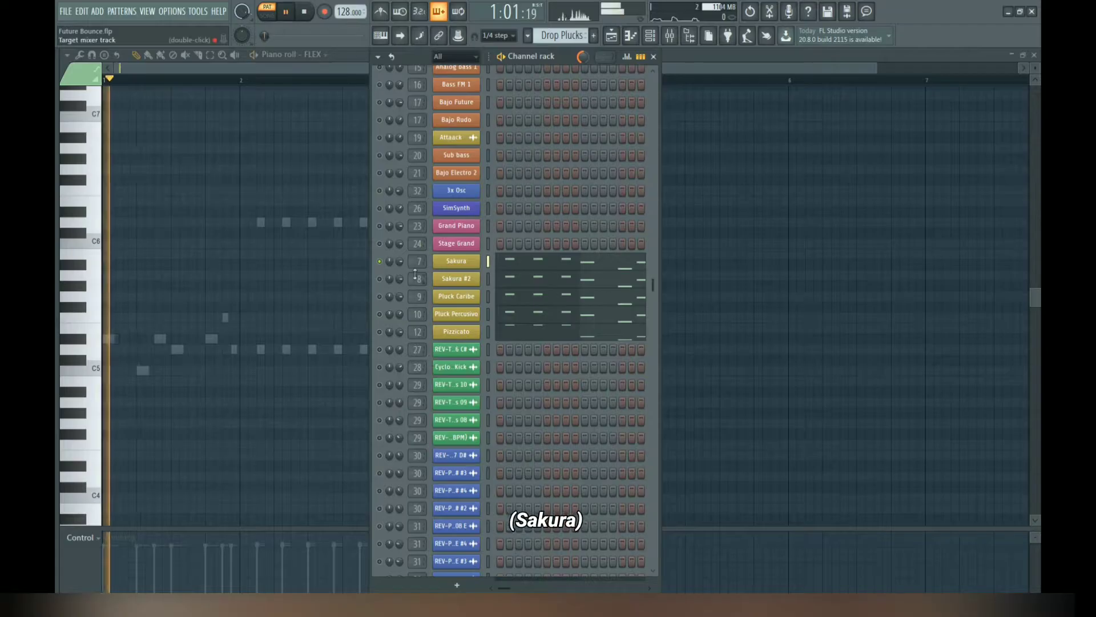
Audition the Sakura and Sakura #2 plucks individually in the Drop Plucks pattern and show their instrument settings.
click(457, 266)
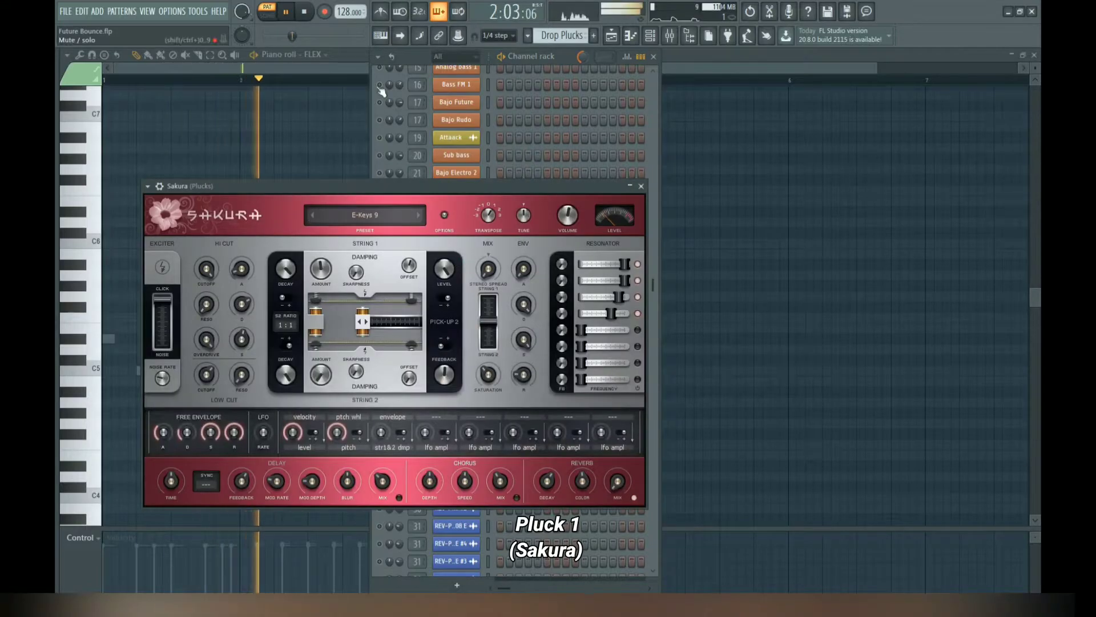
click(407, 59)
click(380, 262)
click(380, 279)
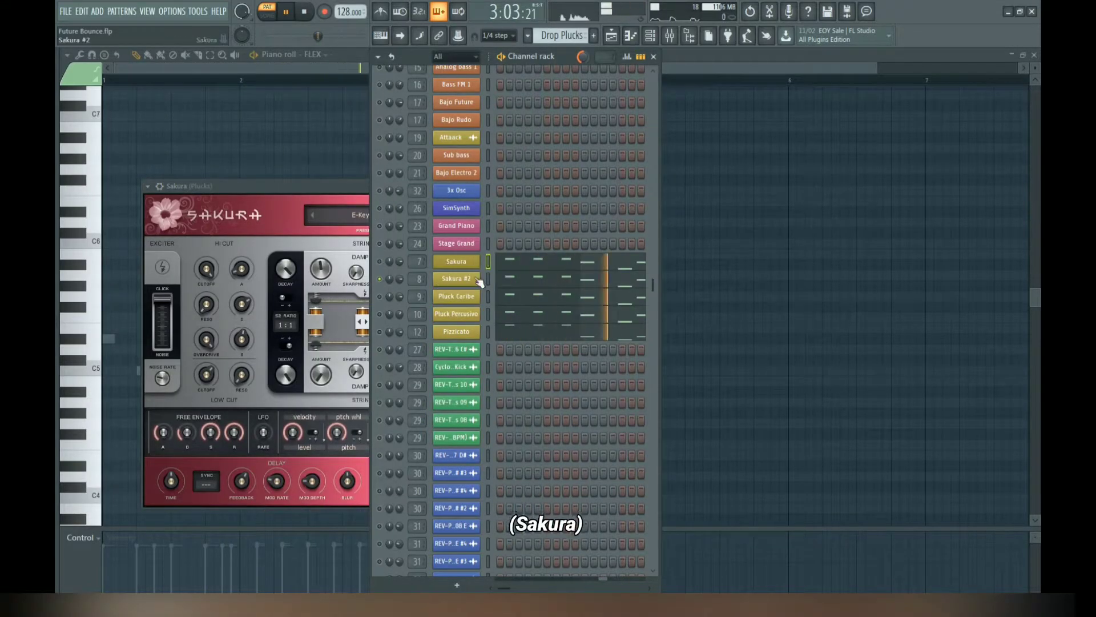
click(468, 279)
click(415, 57)
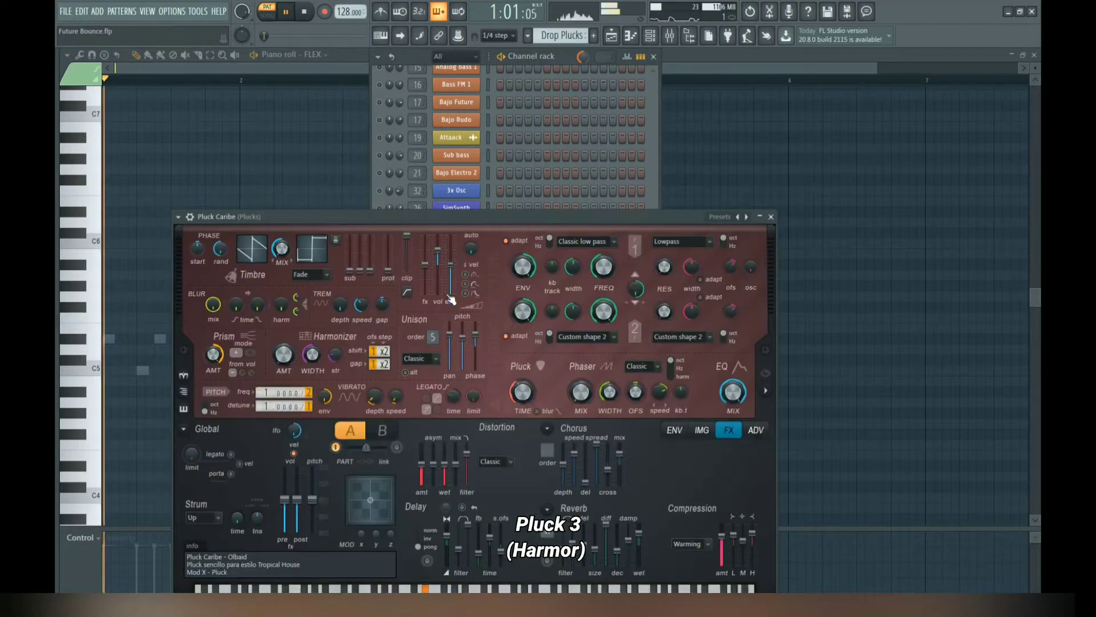
Show the Pluck Caribe, Pluck Percusivo and Pizzicato instruments during Drop Plucks playback, ending with playback stopped.
click(456, 297)
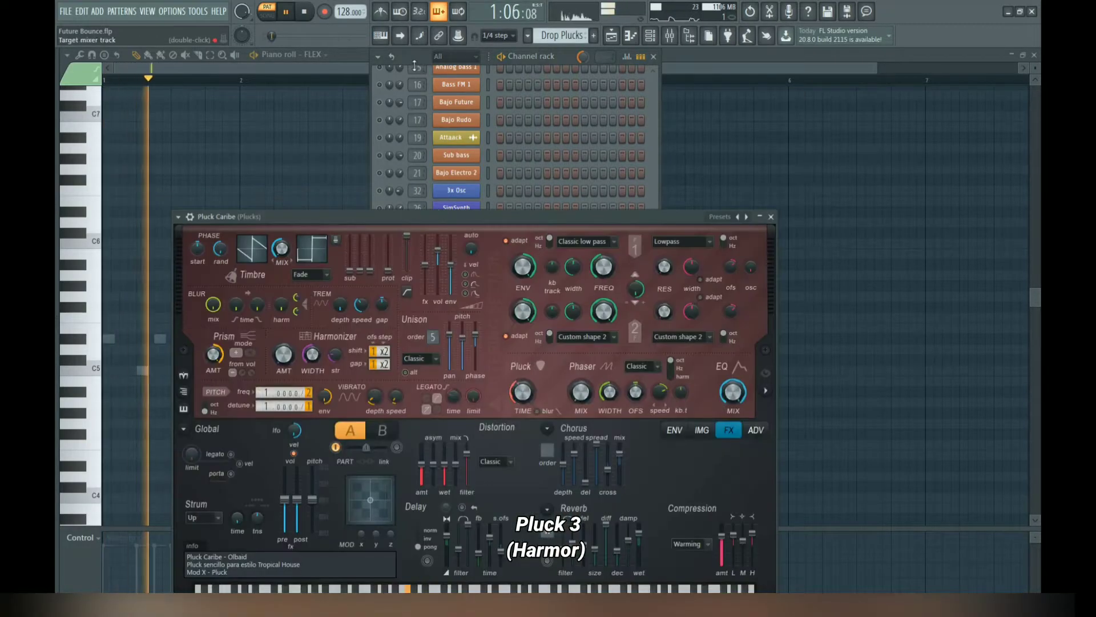
click(421, 122)
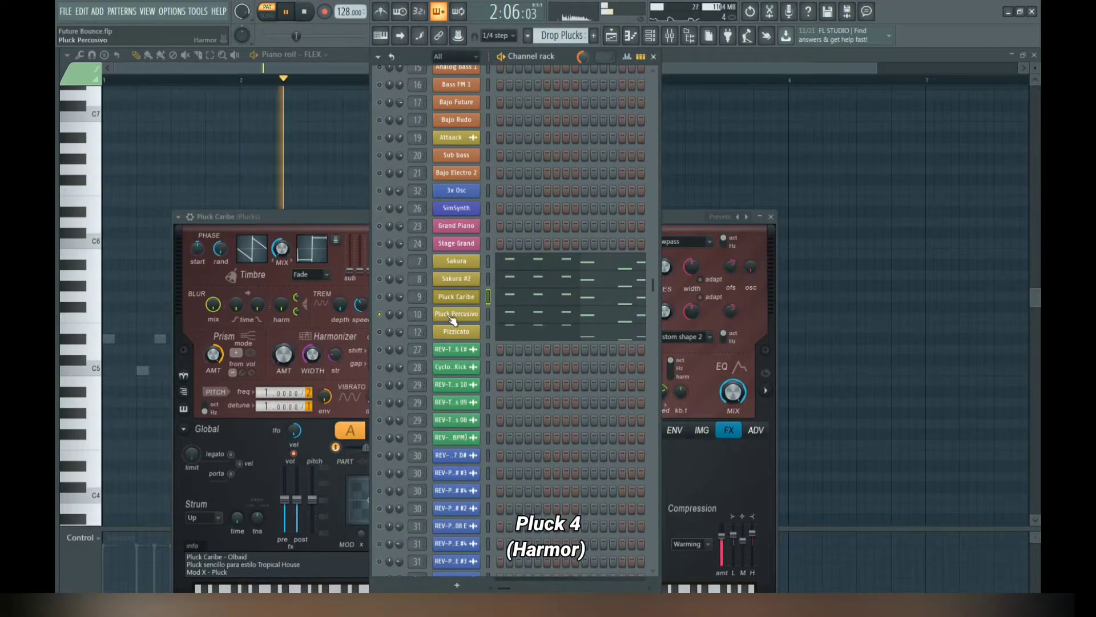
click(456, 314)
click(422, 68)
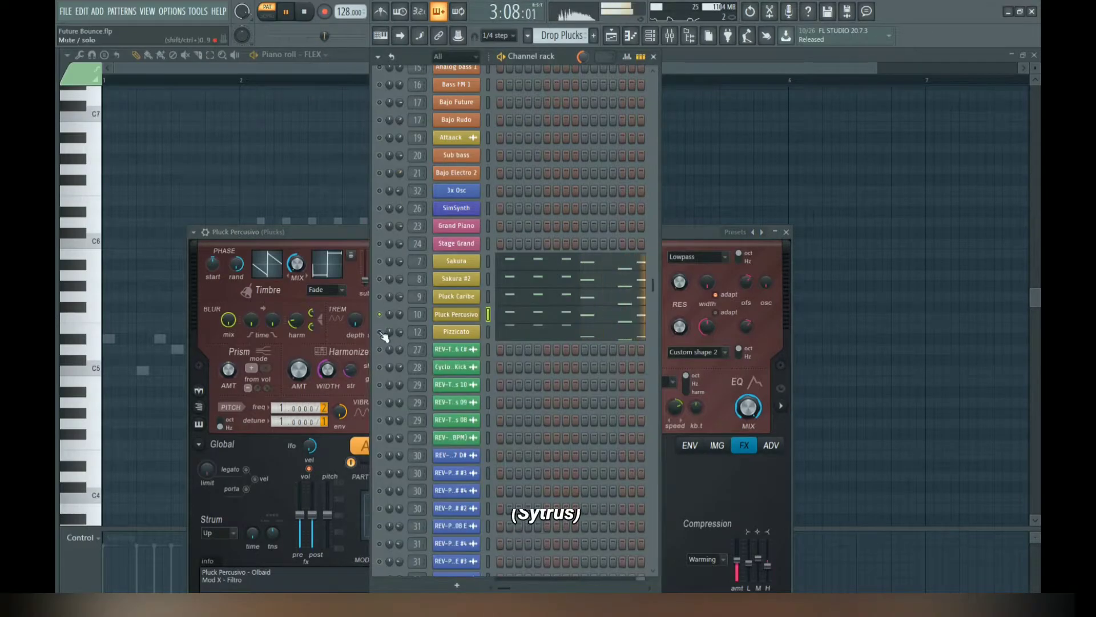
click(457, 329)
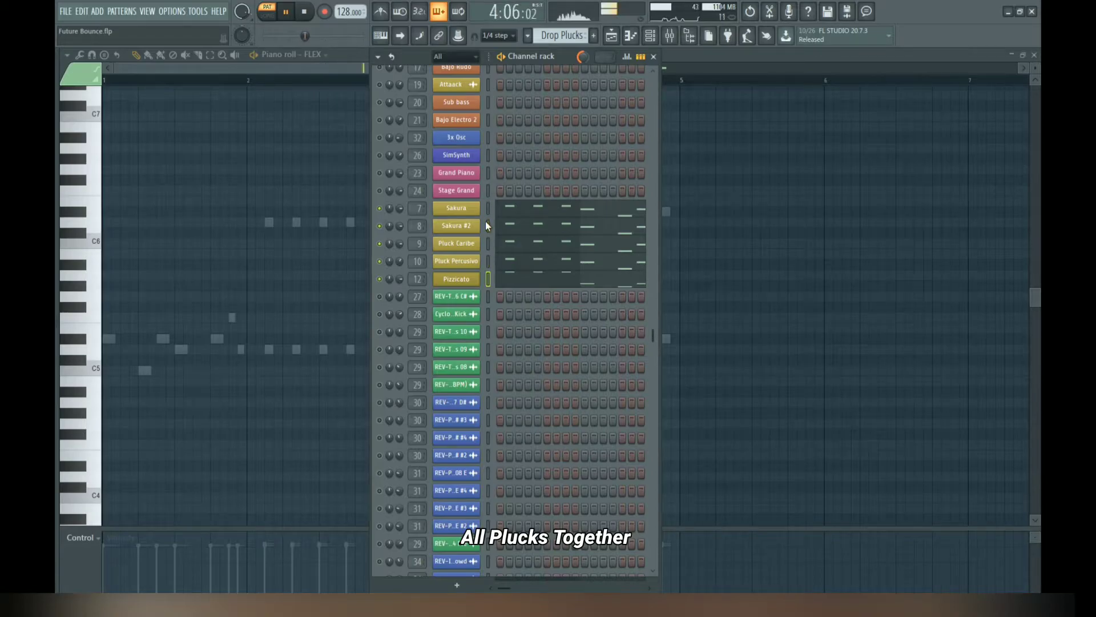
key(space)
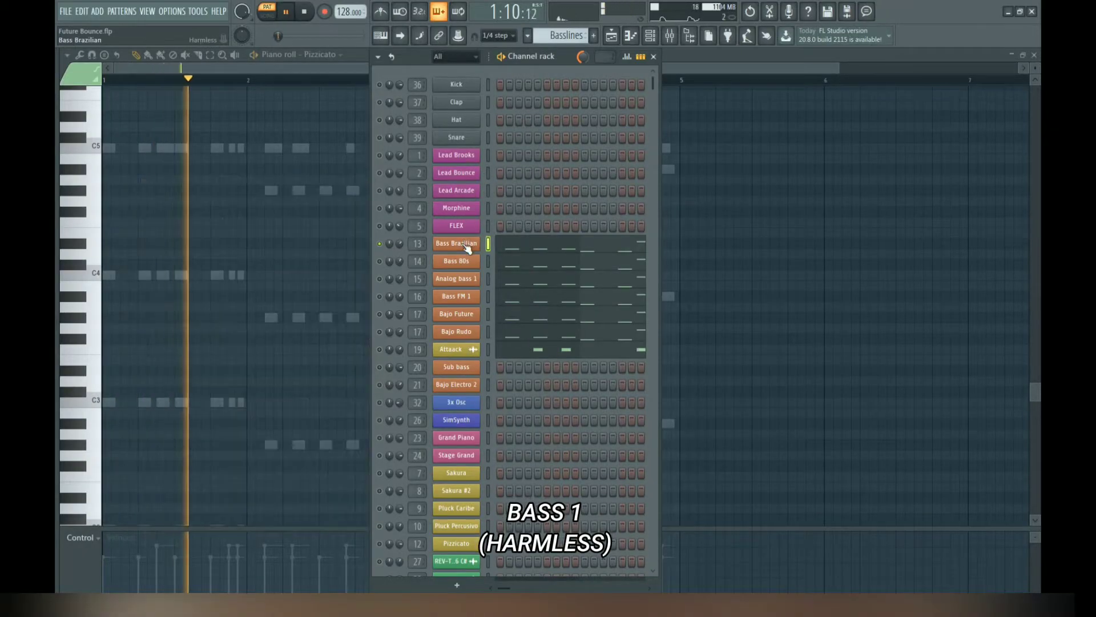
Solo the Bass 80s and Analog bass 1 channels in turn after Bass Brazilian and show their instrument settings.
click(414, 68)
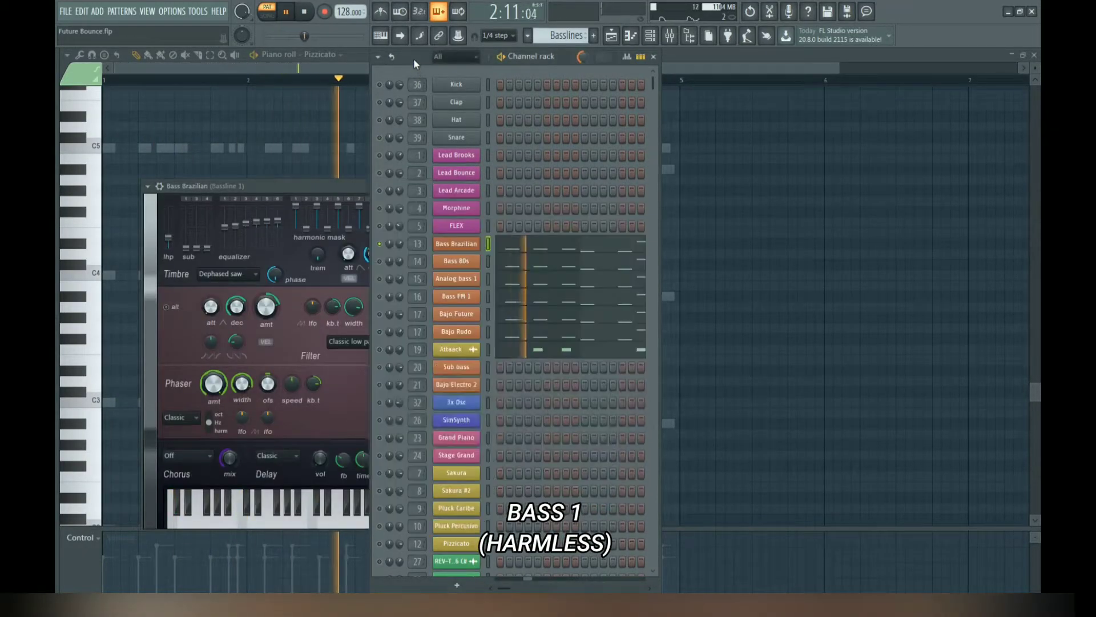
right_click(380, 262)
click(460, 264)
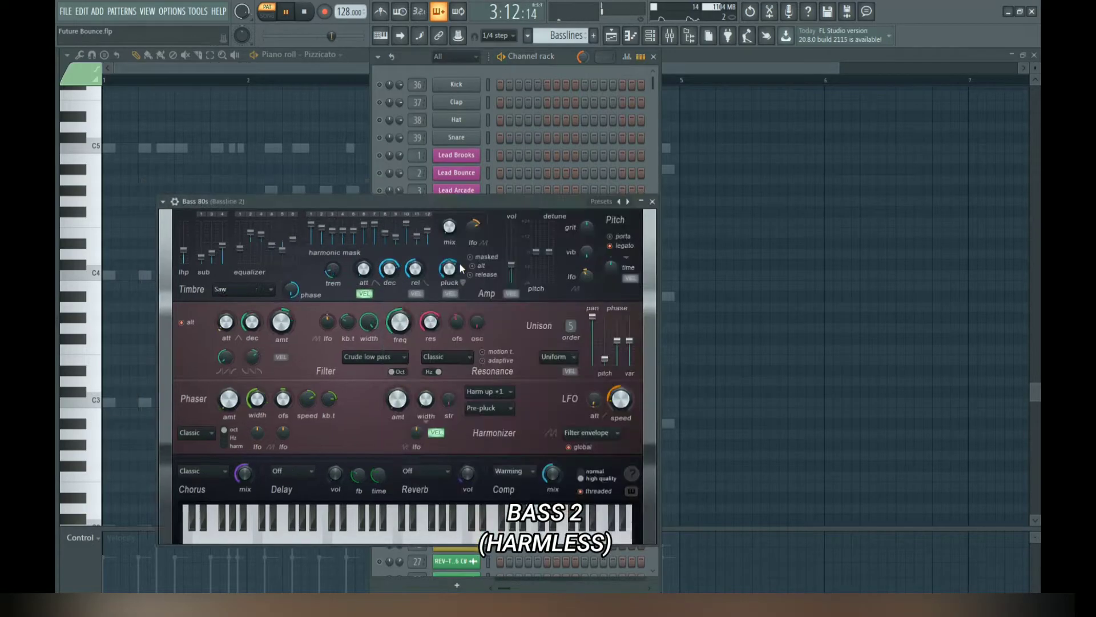
click(418, 63)
right_click(384, 281)
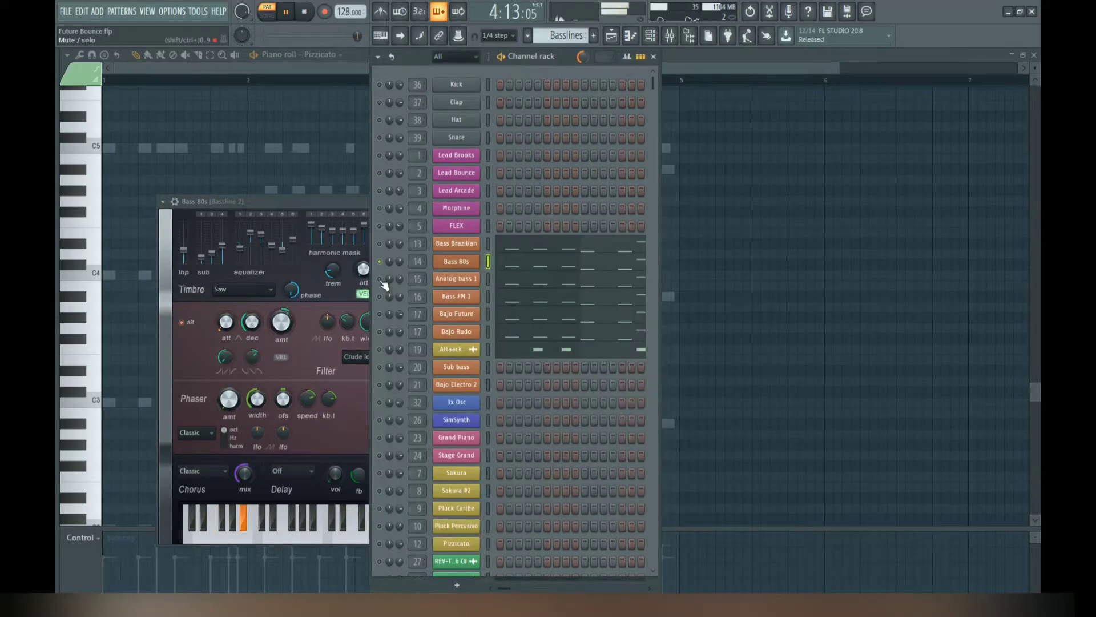
click(447, 285)
click(408, 112)
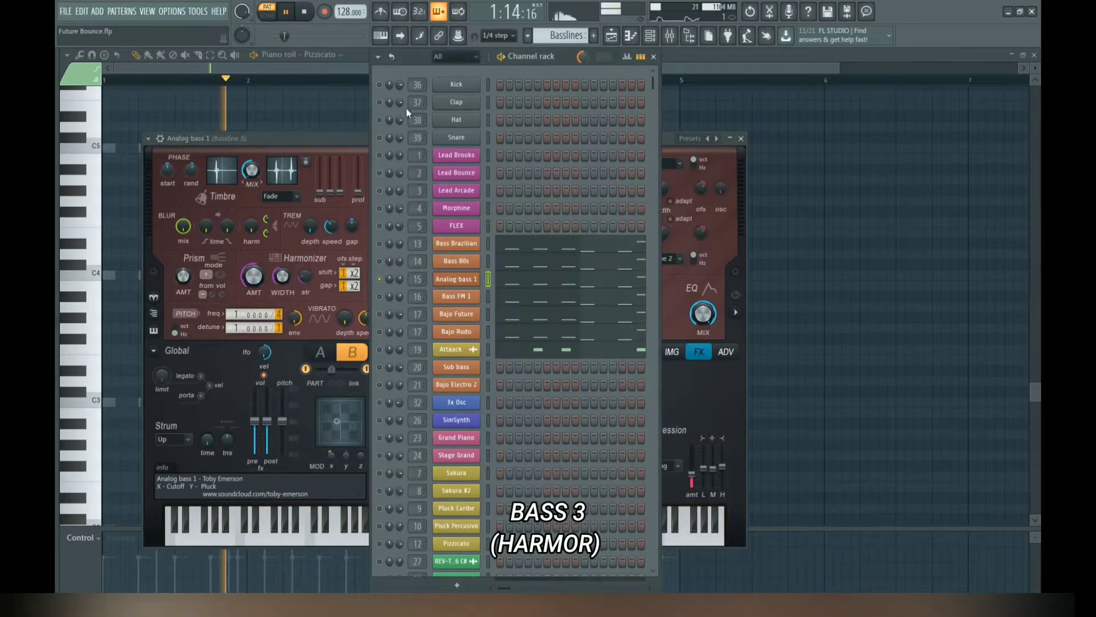
Show the Bass FM 1 and Bajo Future instrument settings while the Basslines pattern plays.
click(451, 297)
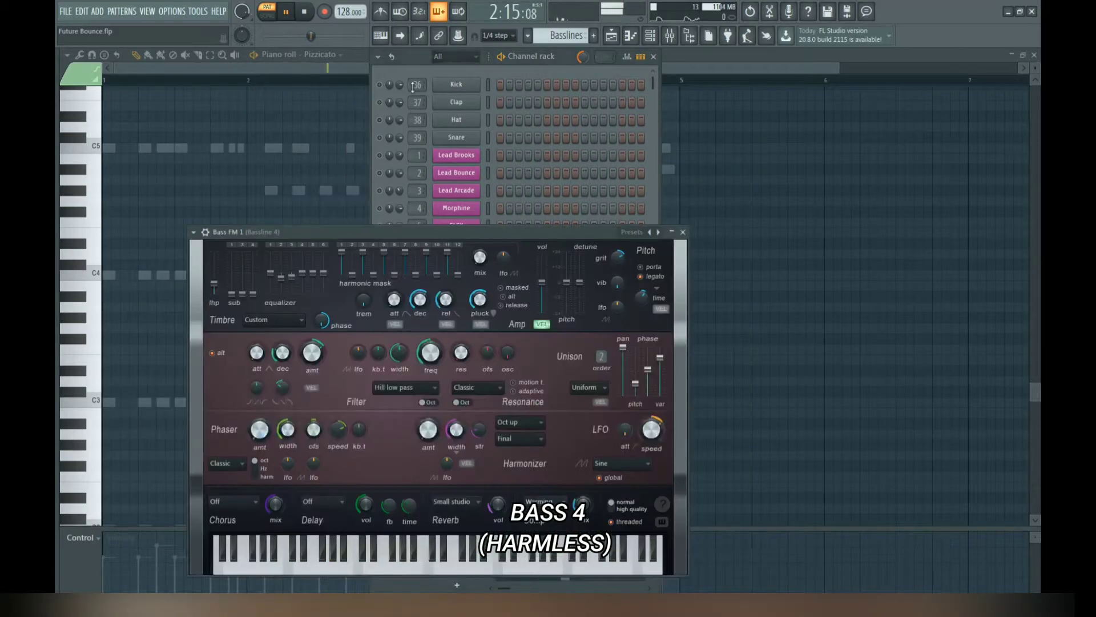
click(413, 63)
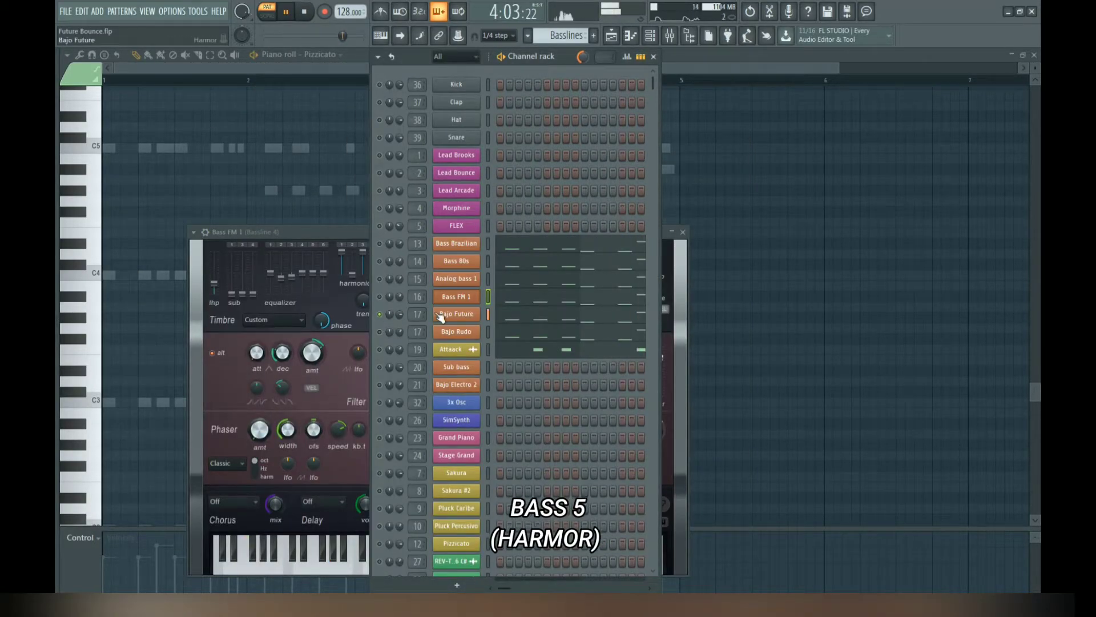
click(442, 313)
click(412, 61)
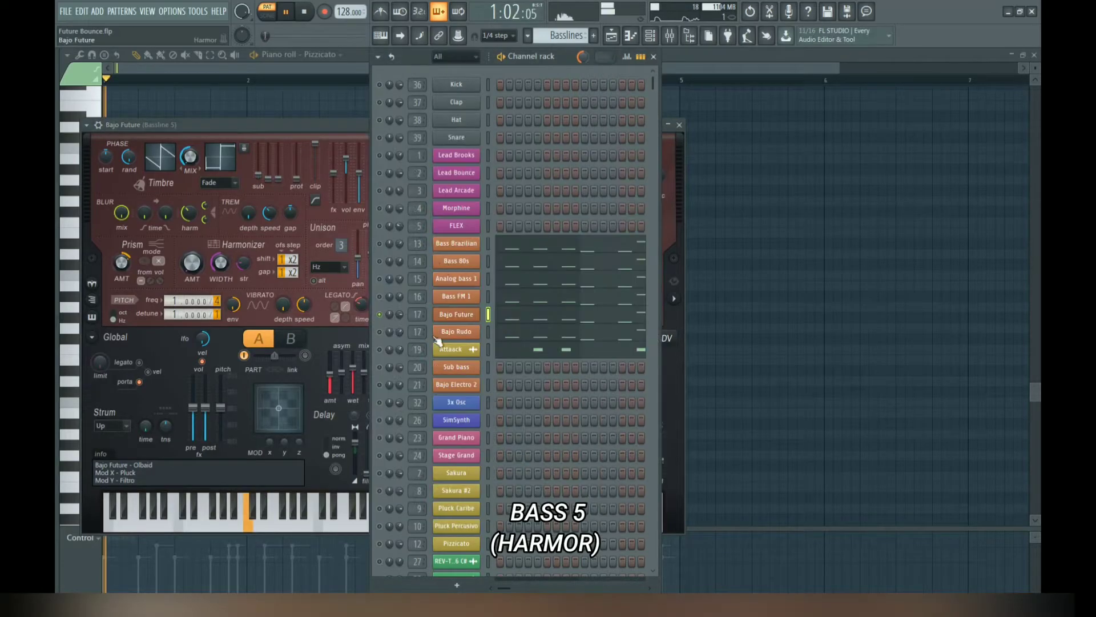
Show the Bajo Rudo Harmor settings and the Attaack channel's sample settings in the Basslines pattern.
click(451, 335)
click(451, 336)
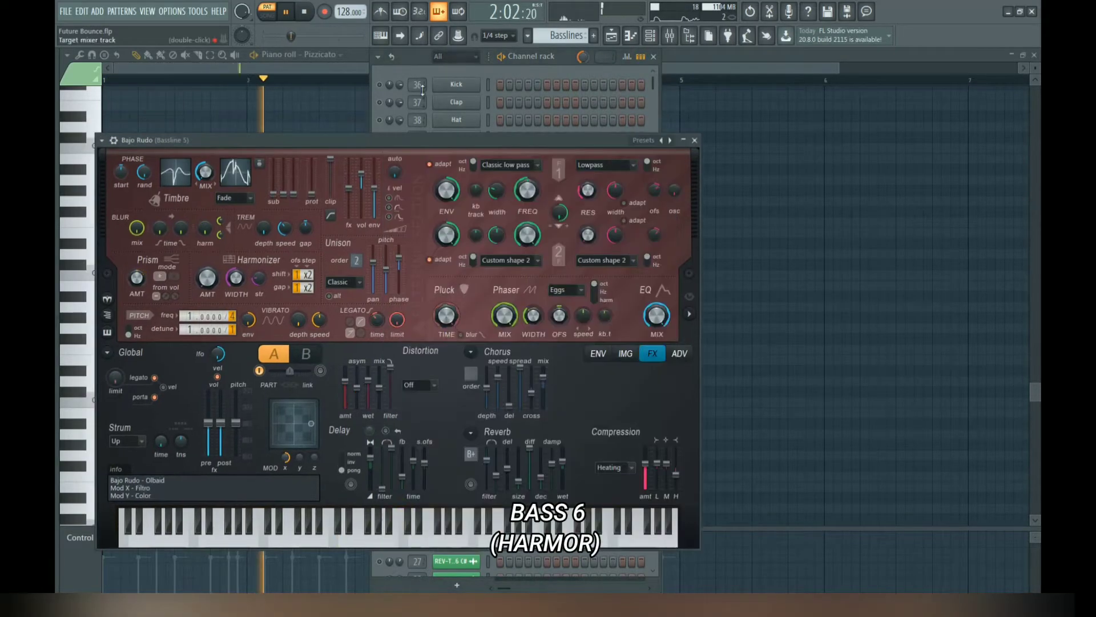
click(410, 63)
click(457, 349)
click(456, 349)
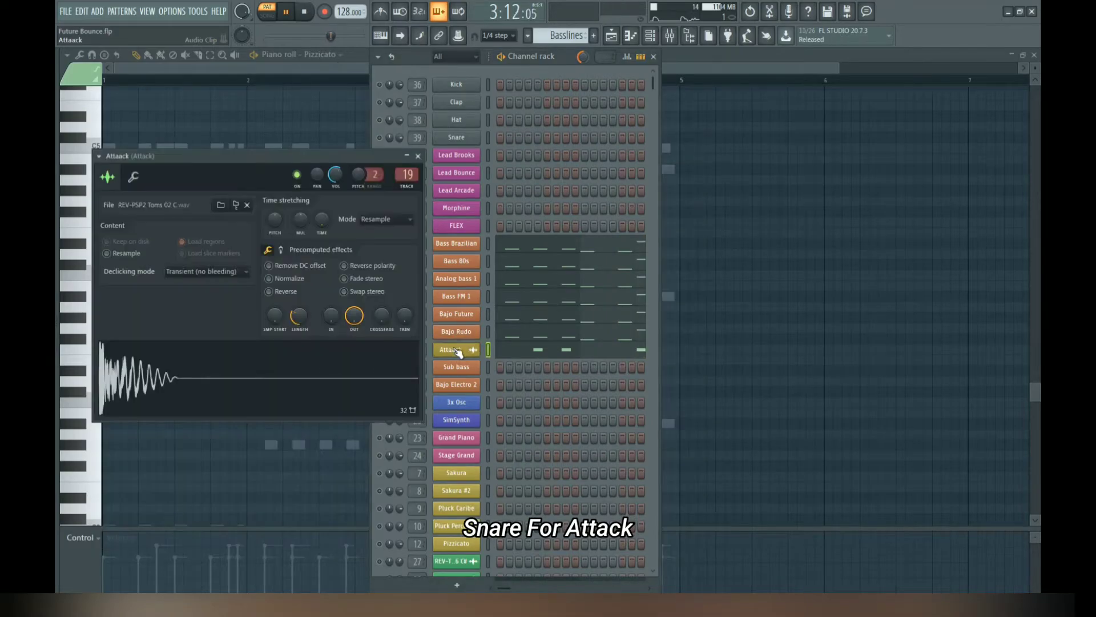
Leave the Attaack settings and play the complete Basslines pattern with all its bass layers enabled together.
click(419, 61)
key(space)
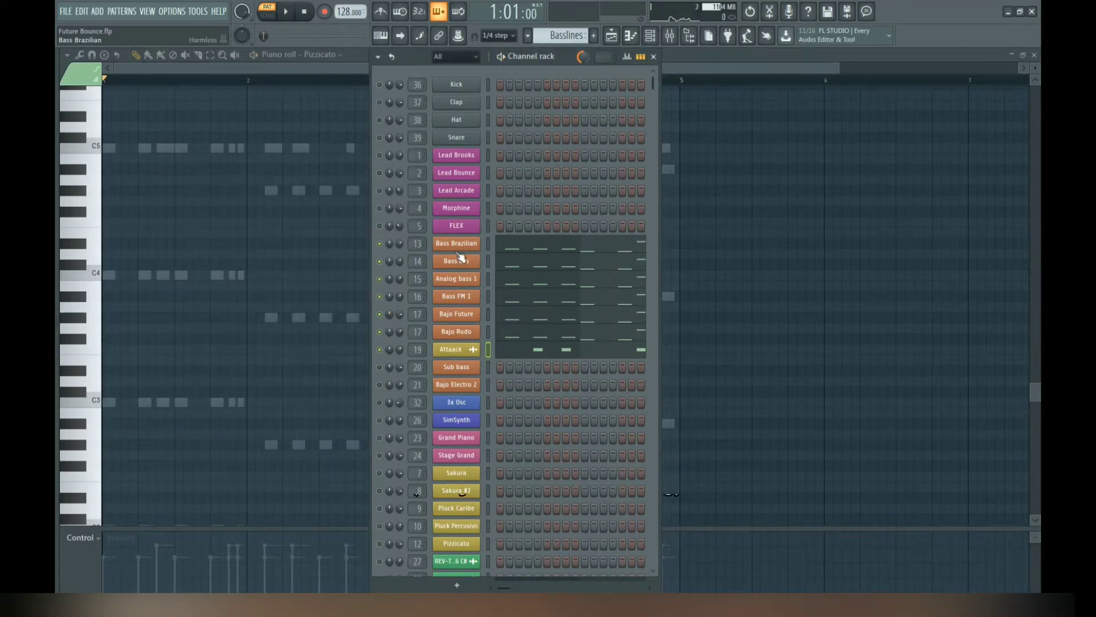
key(space)
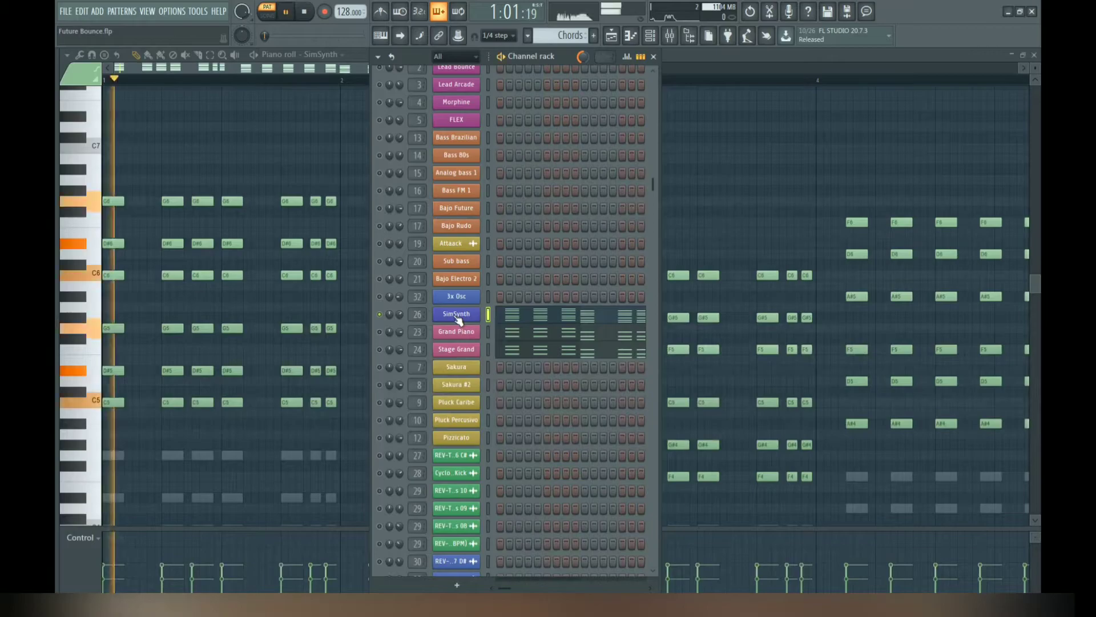
Show the SimSynth, Grand Piano and Stage Grand instrument settings in turn while the Chords pattern plays.
click(453, 314)
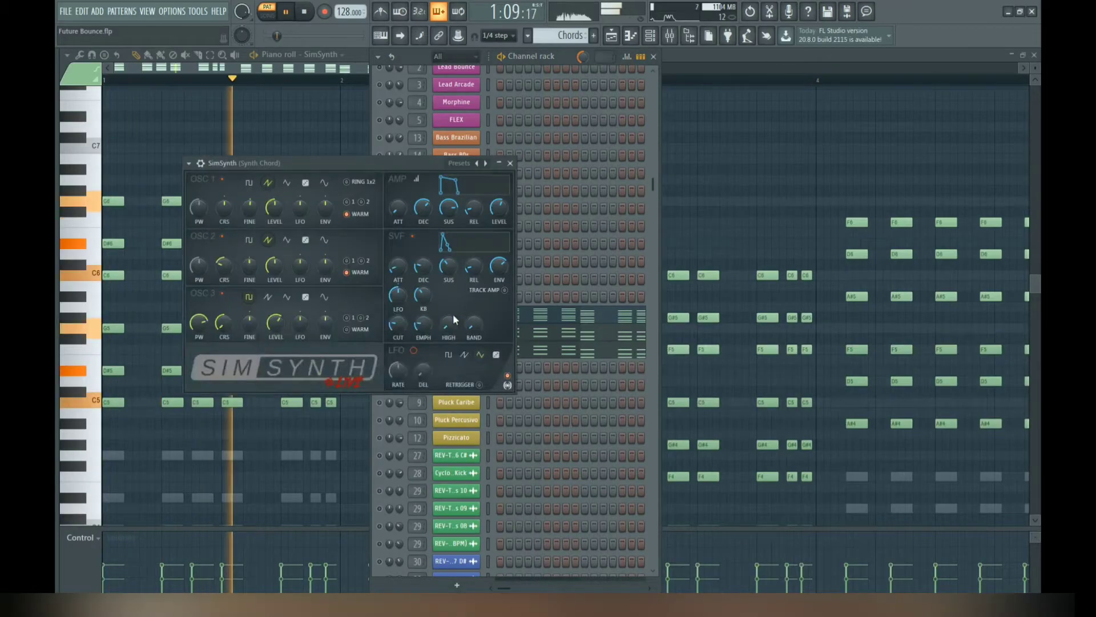
click(417, 59)
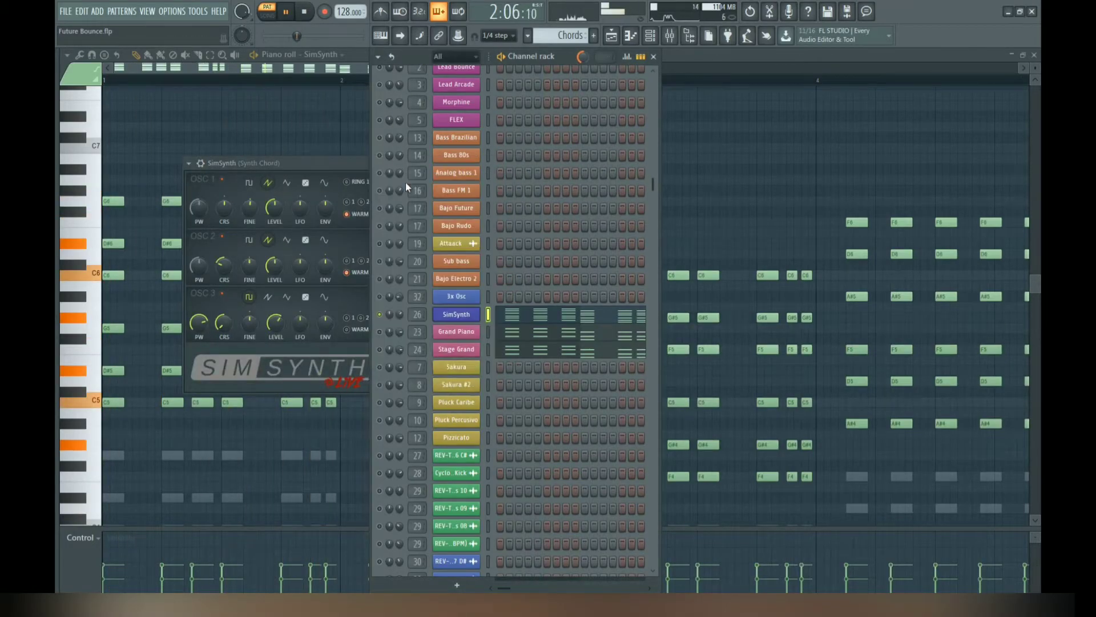
click(446, 334)
click(418, 145)
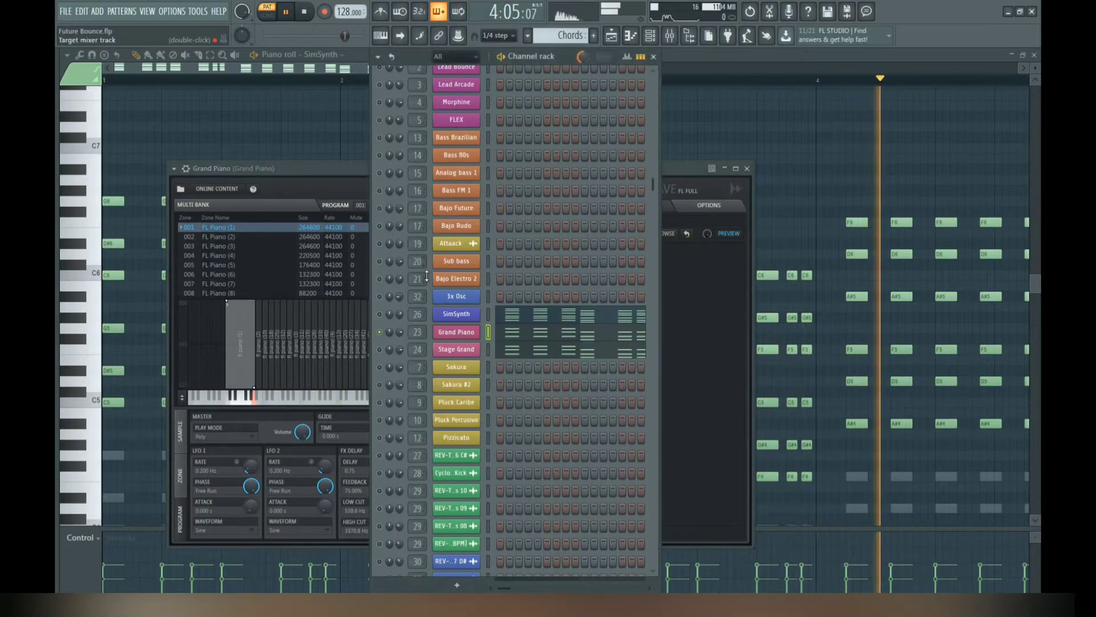
click(454, 349)
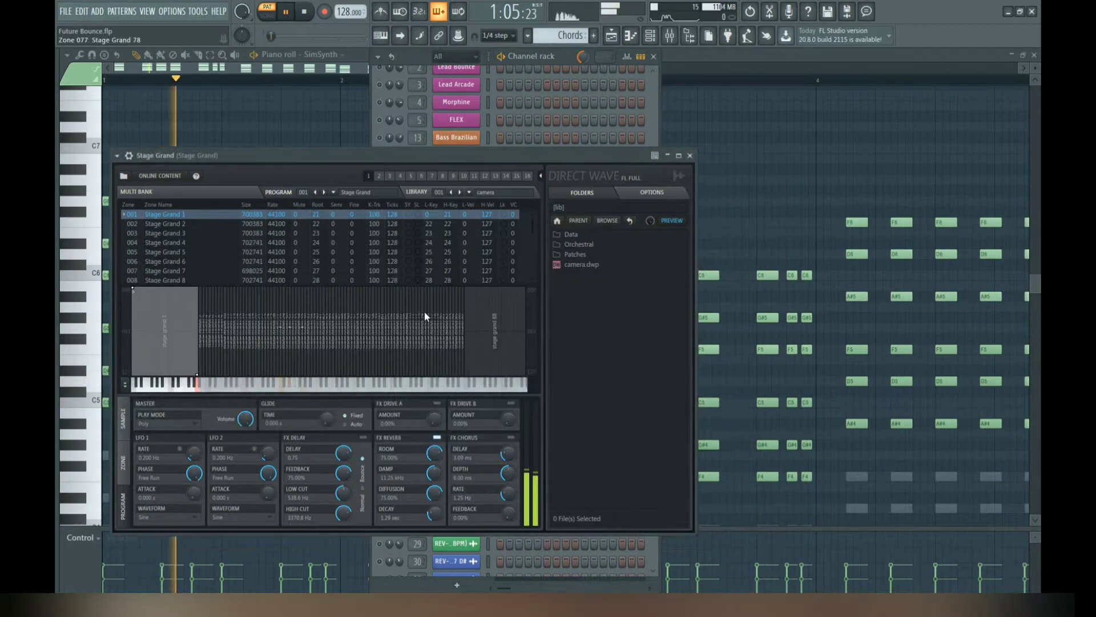
click(415, 52)
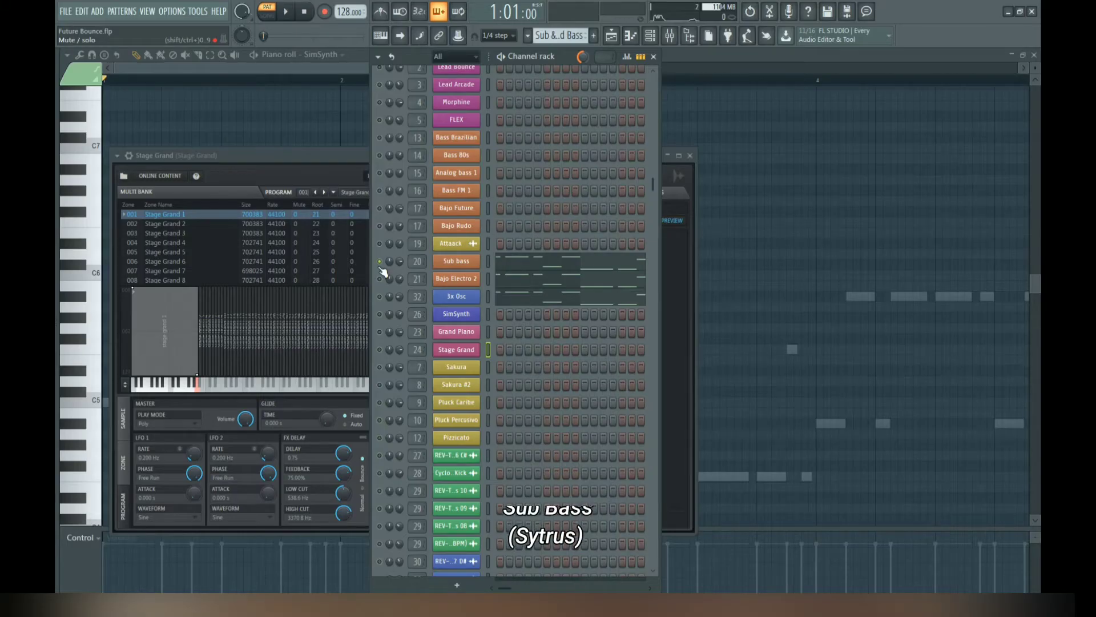
Play the Sub & Mid Bass pattern with the Sub bass, Bajo Electro 2 and 3x Osc channels soloed in turn.
key(space)
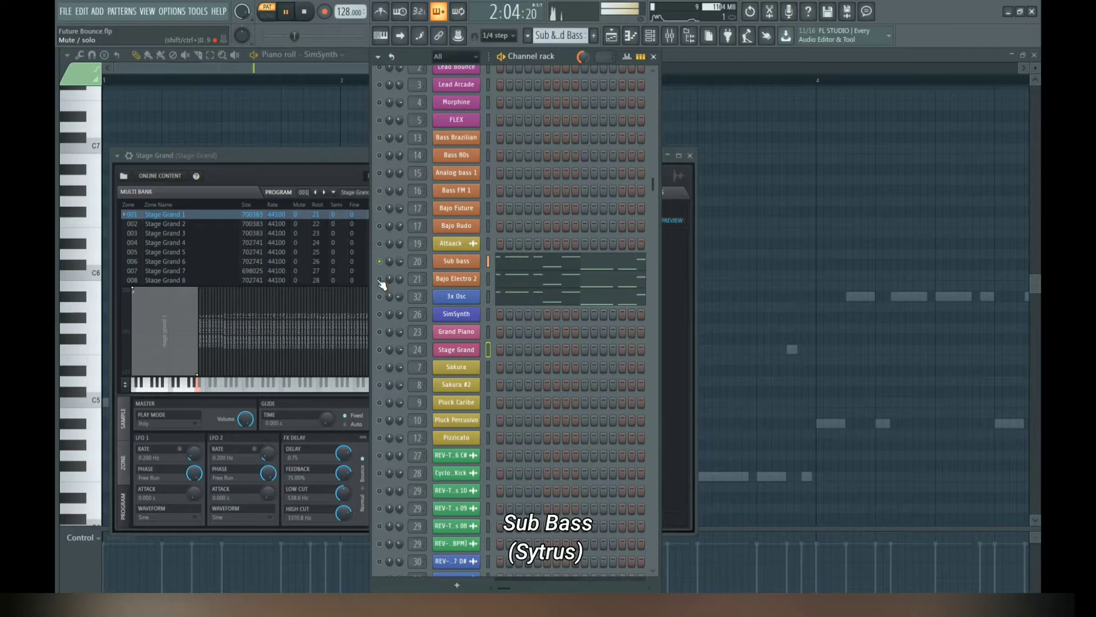
key(space)
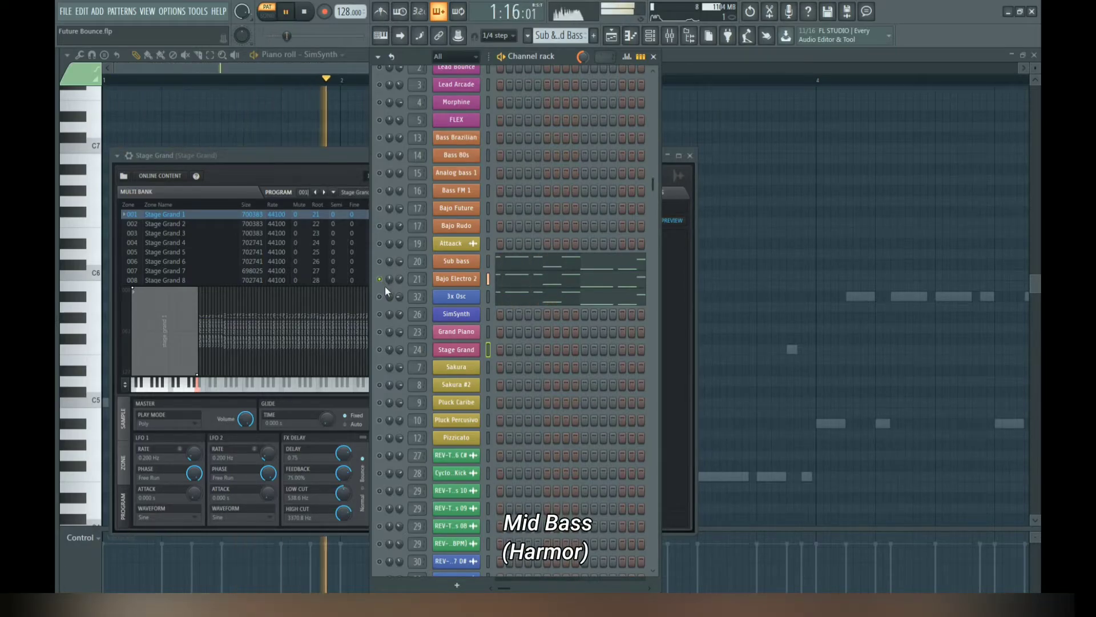
key(space)
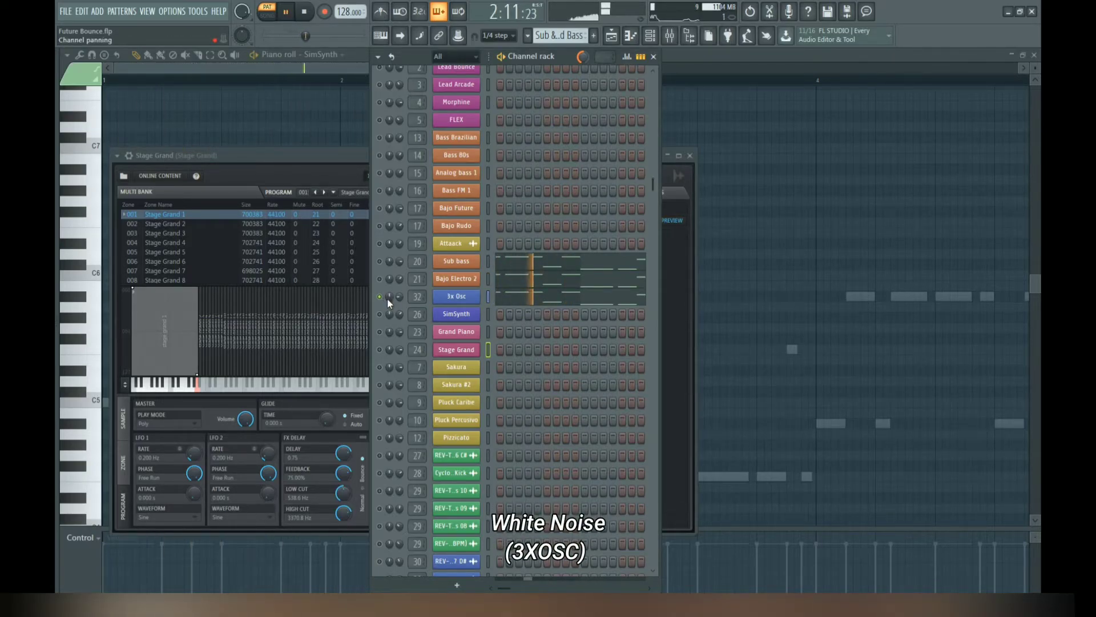
key(space)
key(space)
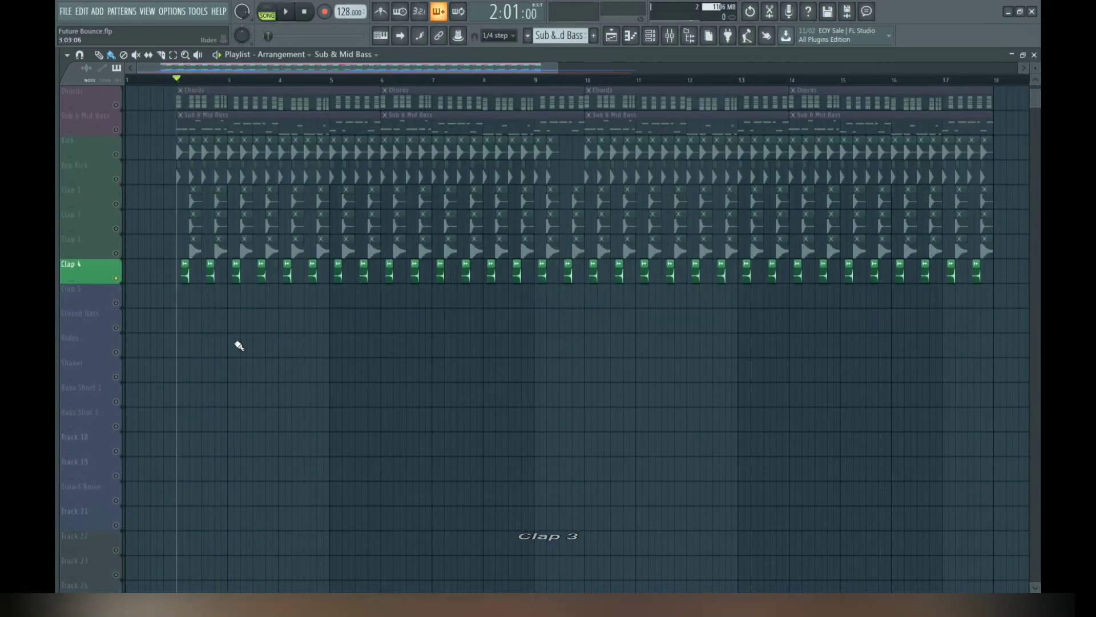
Play the soloed Clap 4 track in the playlist, and solo and play the second bass shot track.
key(space)
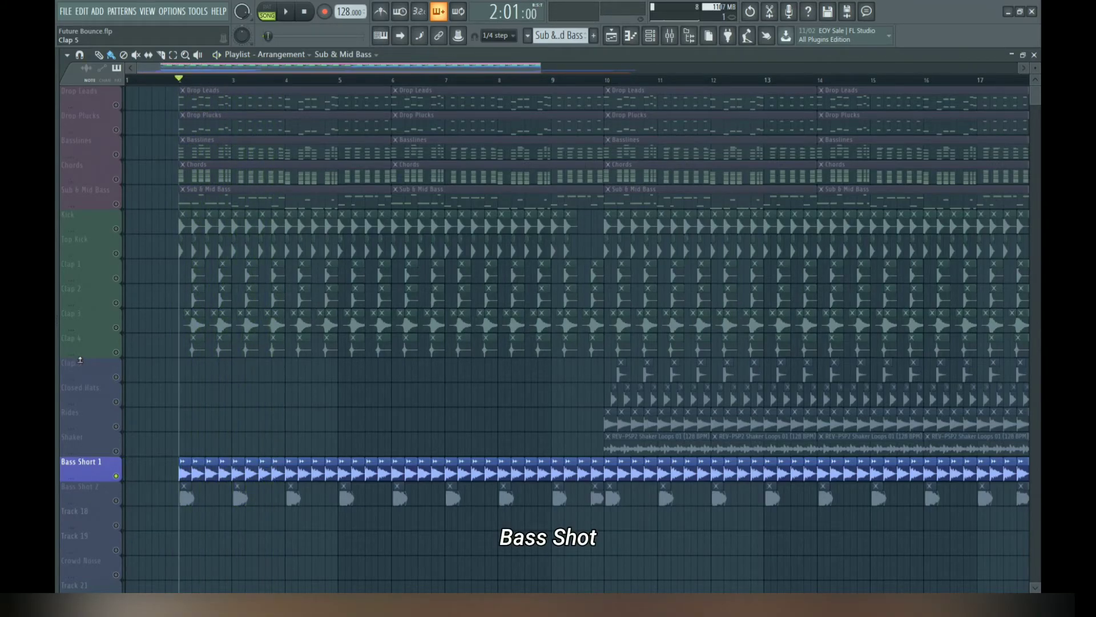
click(114, 498)
key(space)
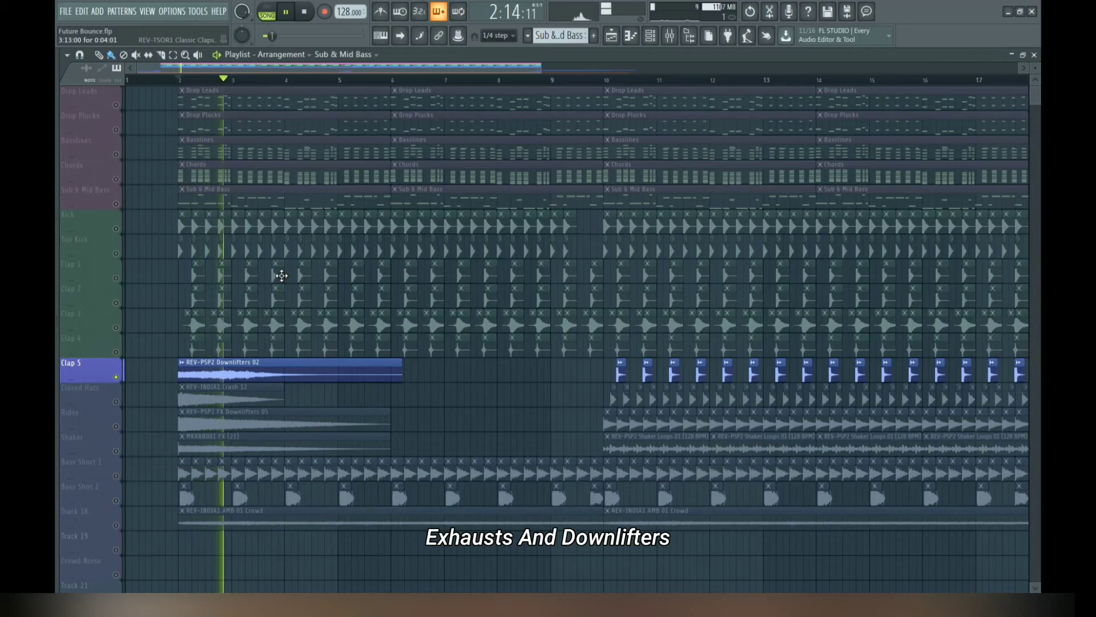
Solo the Closed Hats and Rides tracks in turn and play the REV-INDIA1 Crash 12 and REV-PSP1 FX Downlifters 05 clips.
click(116, 403)
key(space)
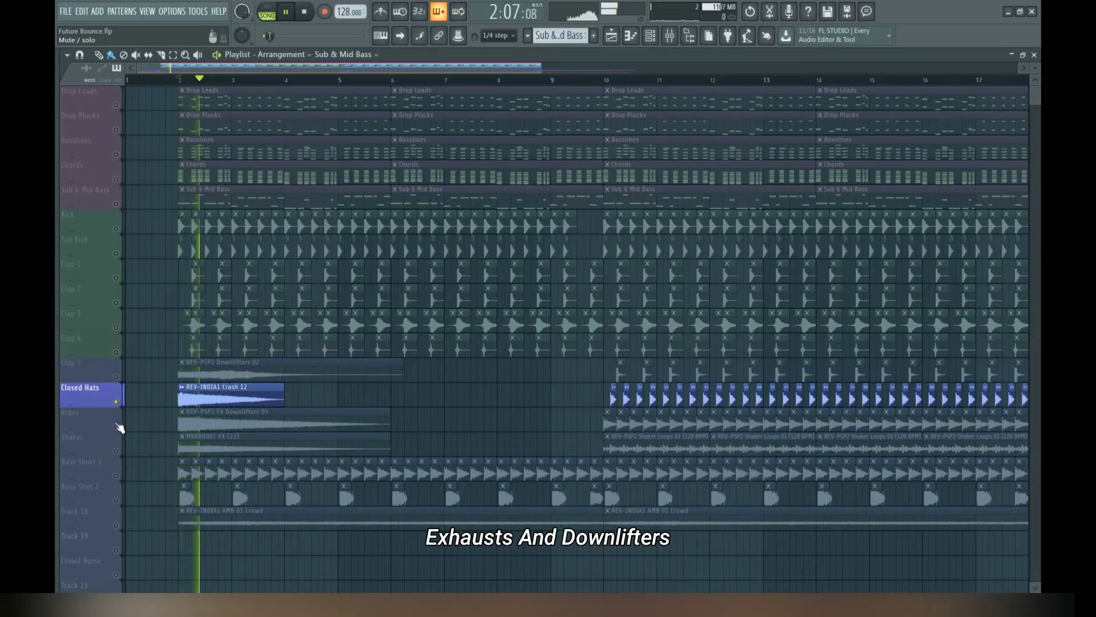
click(117, 426)
key(space)
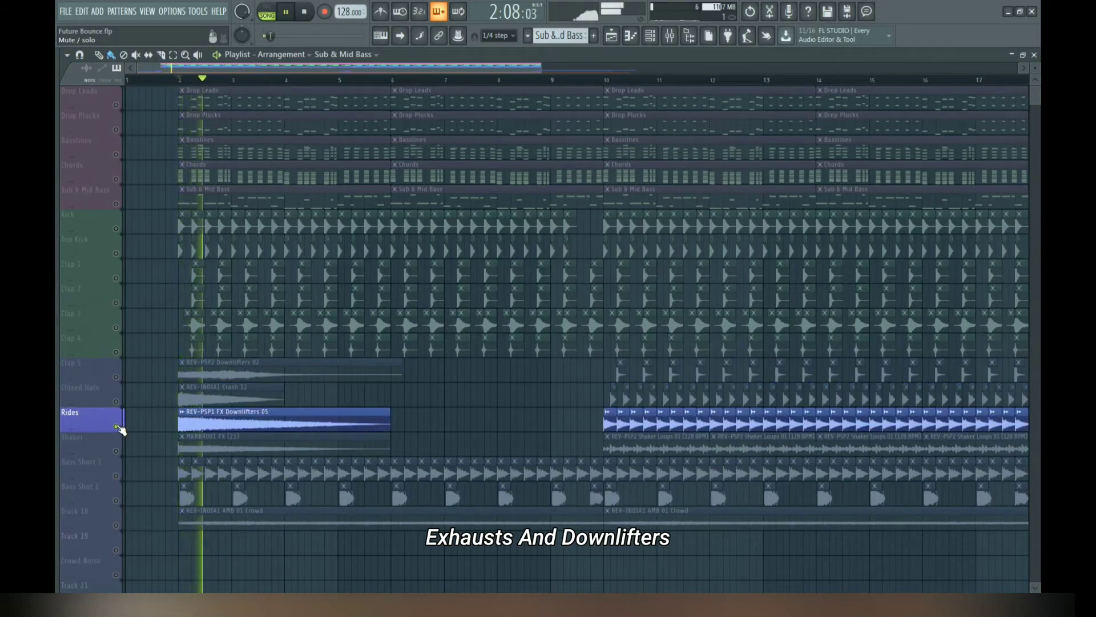
Solo the Shaker track and play its REV-PSP2 Impacts 04 clip from bar 18.
click(116, 451)
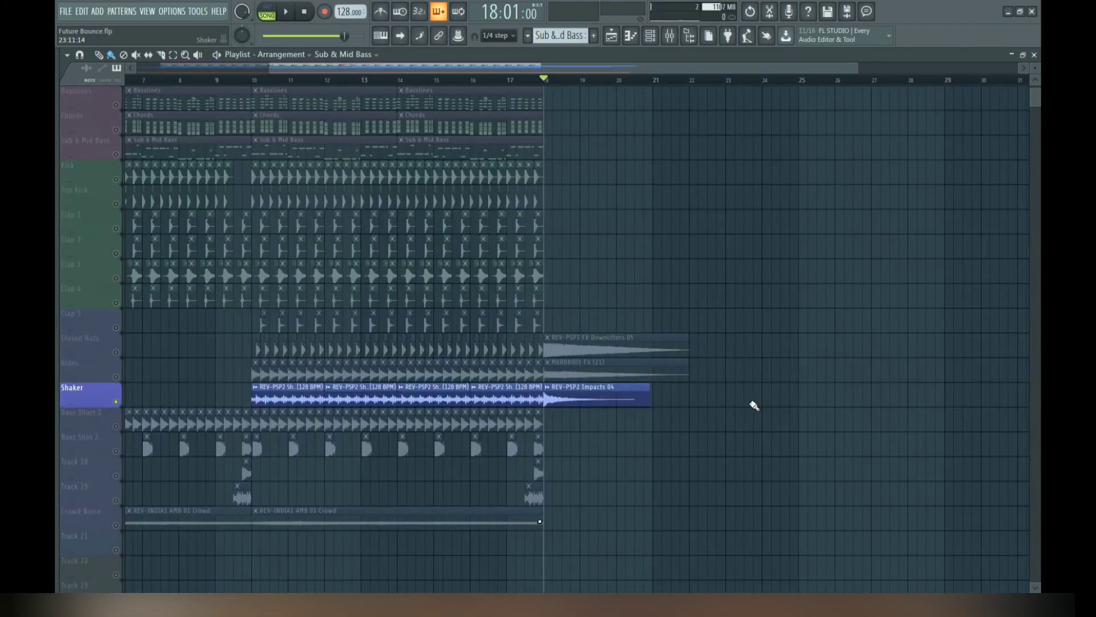
key(space)
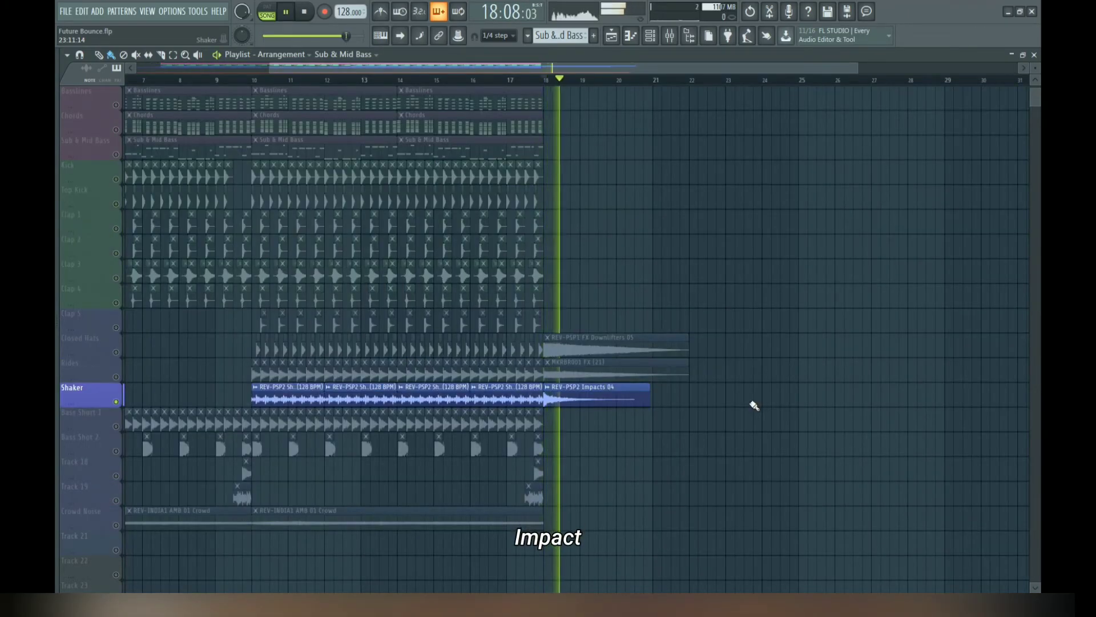